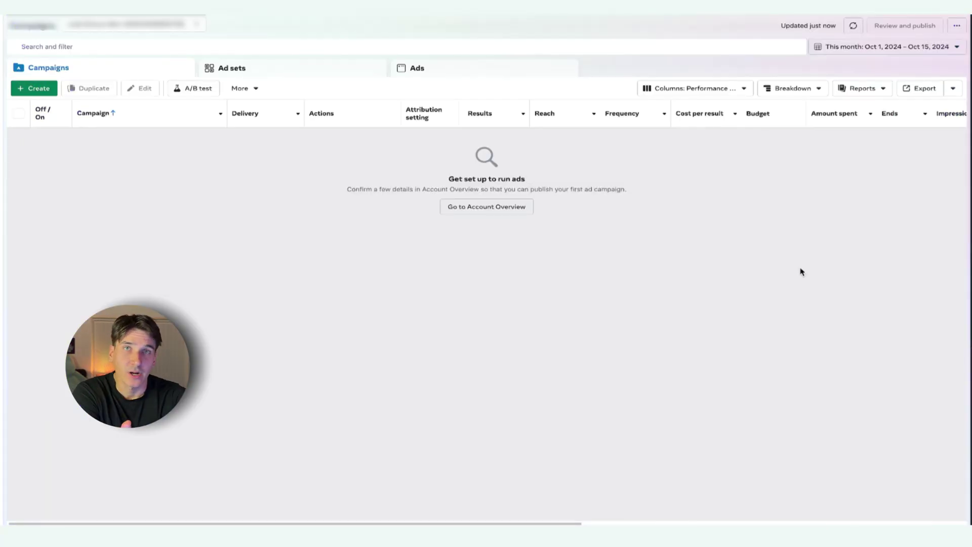
# Create a new Leads campaign using the manual leads setup.
pyautogui.click(51, 90)
pyautogui.click(439, 282)
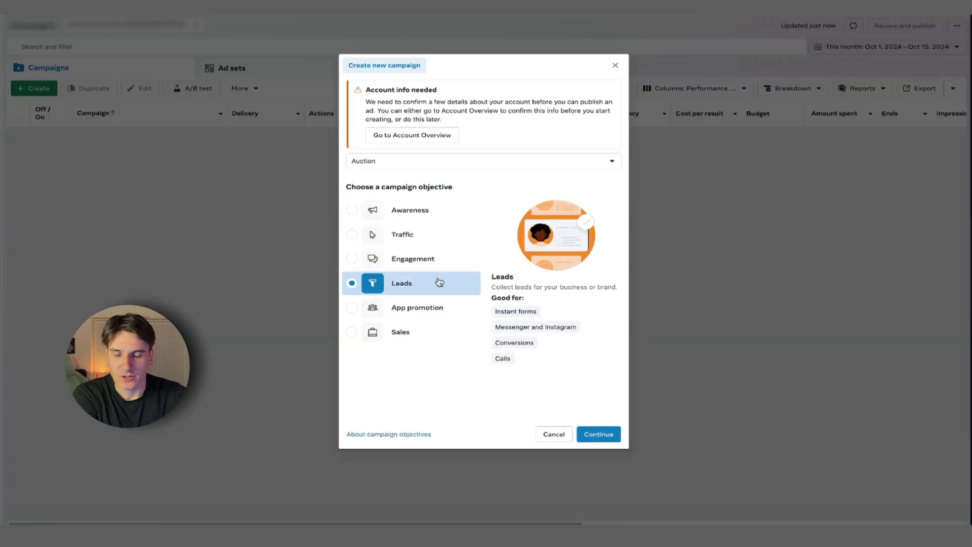
pyautogui.click(607, 434)
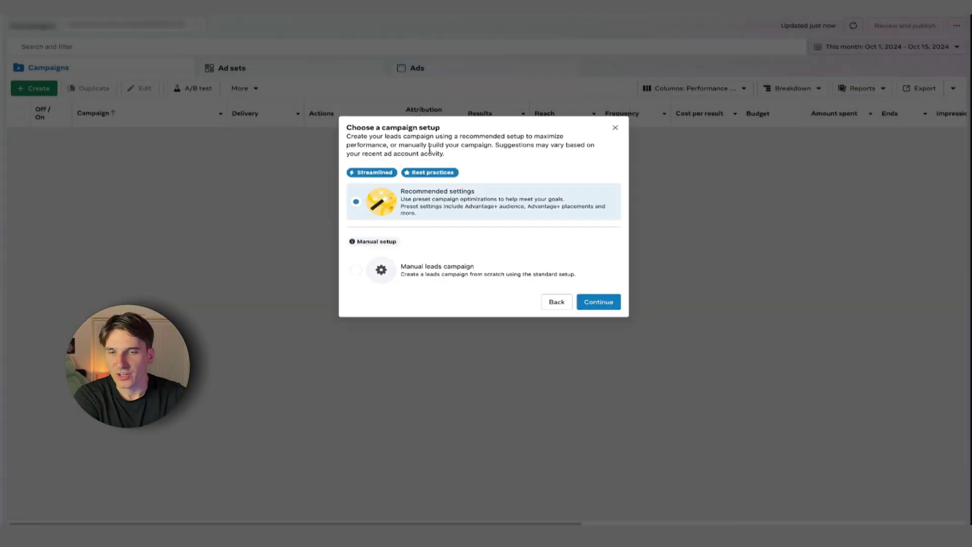
pyautogui.click(507, 271)
pyautogui.click(603, 304)
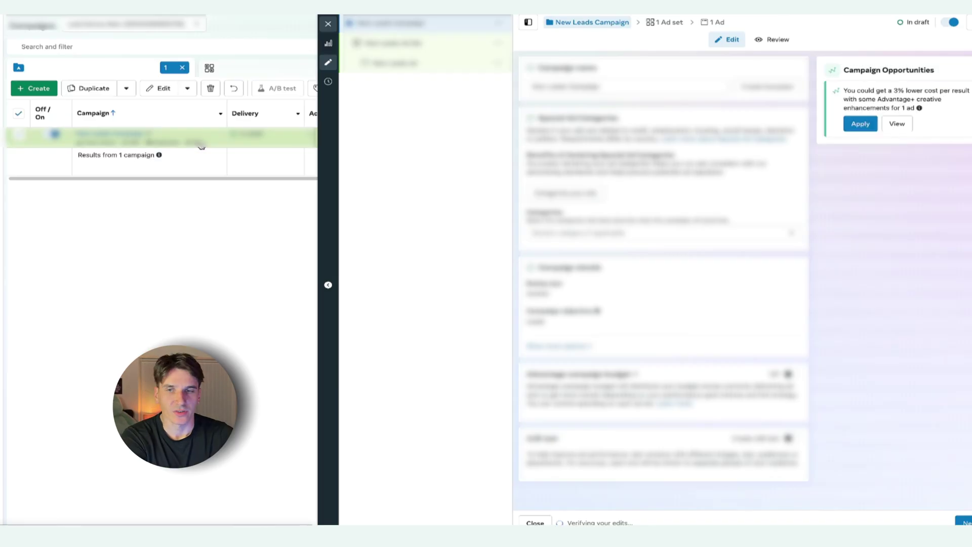
# Switch the New Leads Ad Set from Advantage+ audience to the original audience options.
pyautogui.click(403, 44)
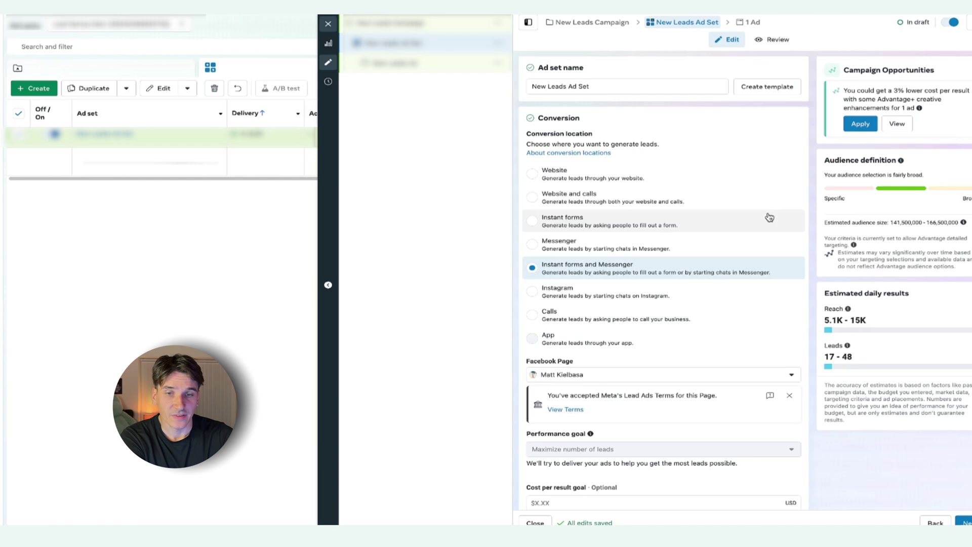
pyautogui.scroll(-8, 818, 282)
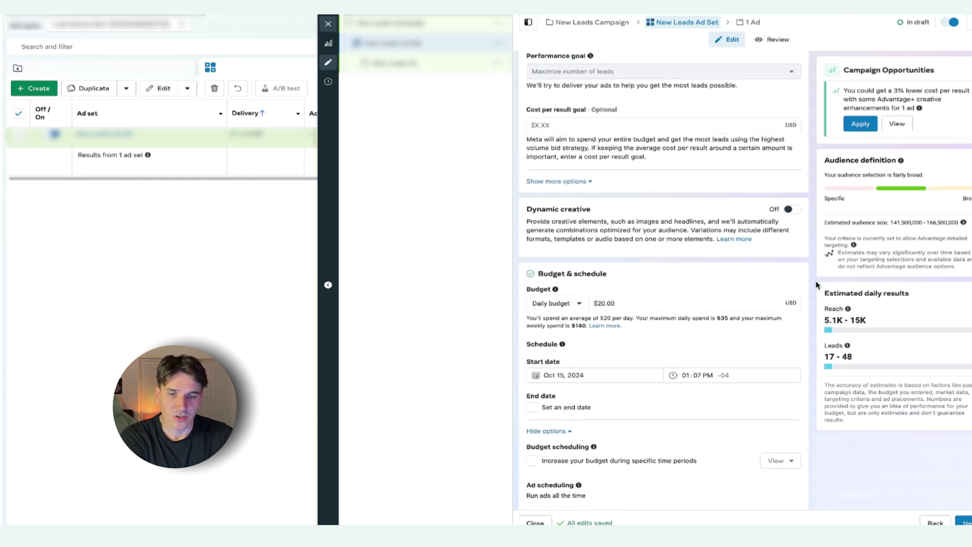
pyautogui.scroll(-6, 817, 282)
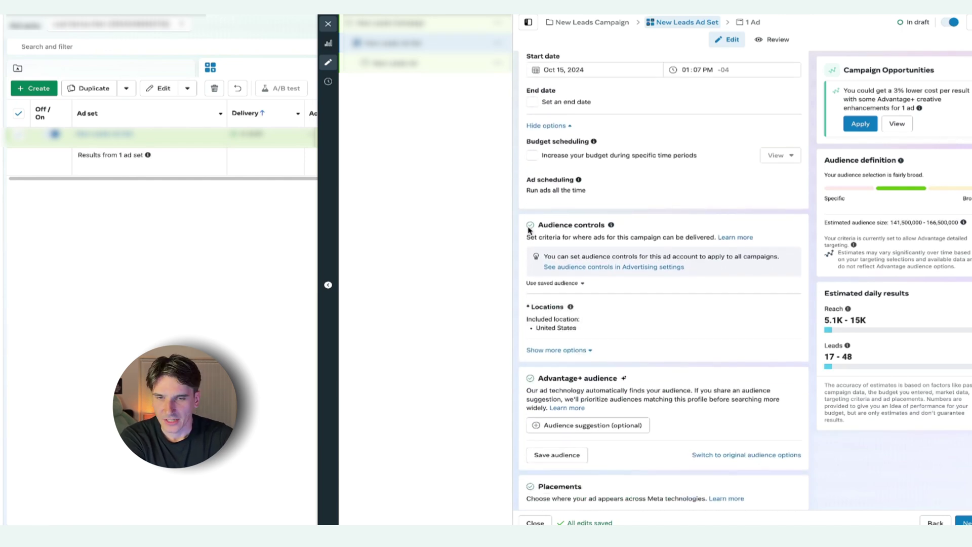
pyautogui.click(744, 454)
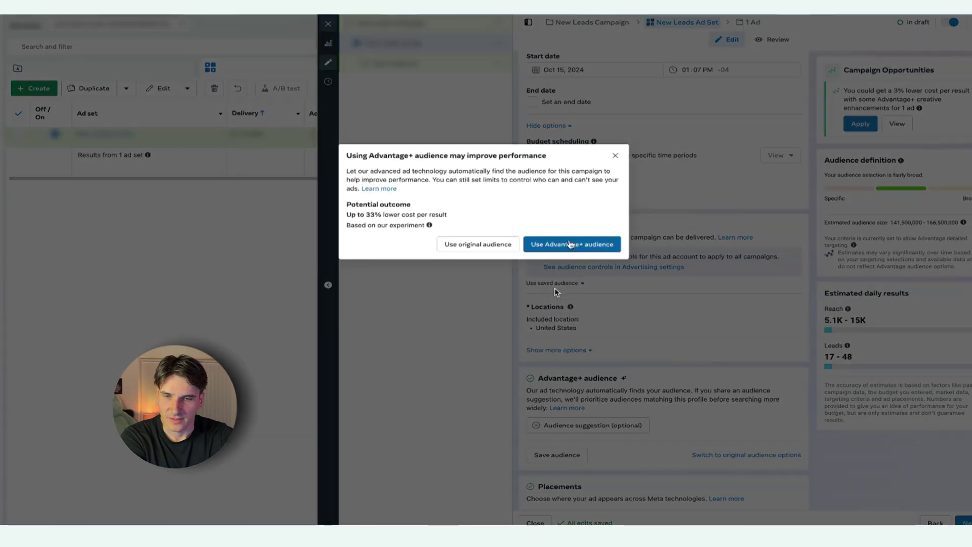
pyautogui.click(470, 244)
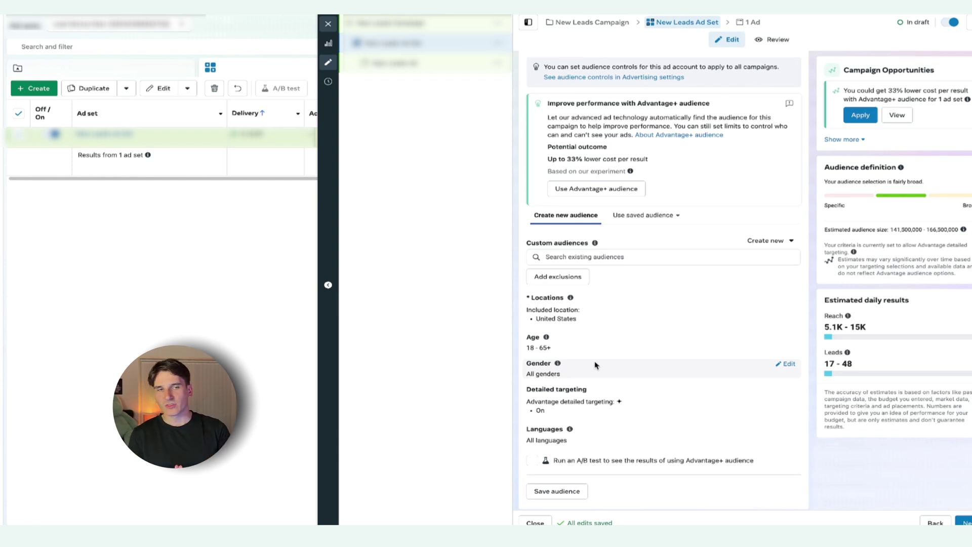
# Add Household income top 10%, Real Estate and Zillow to detailed targeting, then go to Audiences.
pyautogui.click(692, 369)
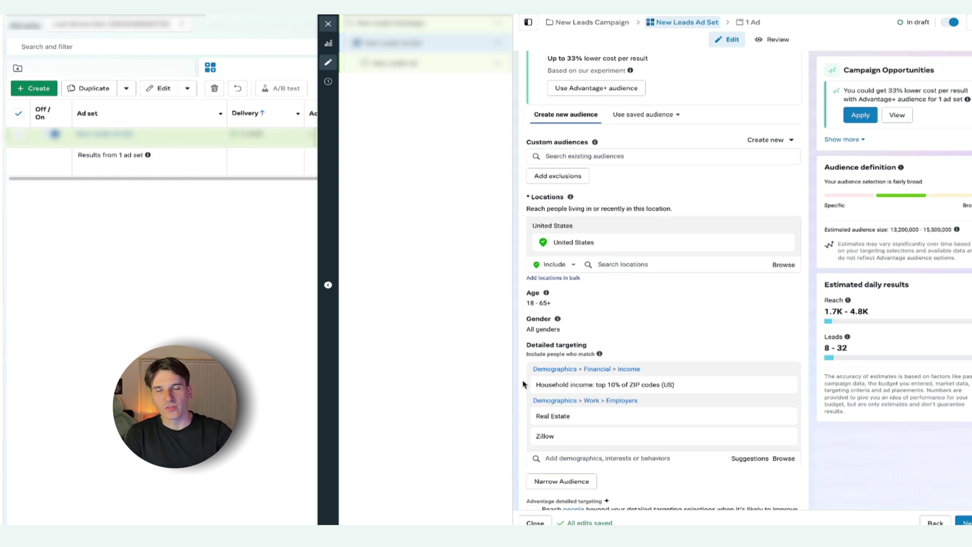
pyautogui.click(601, 154)
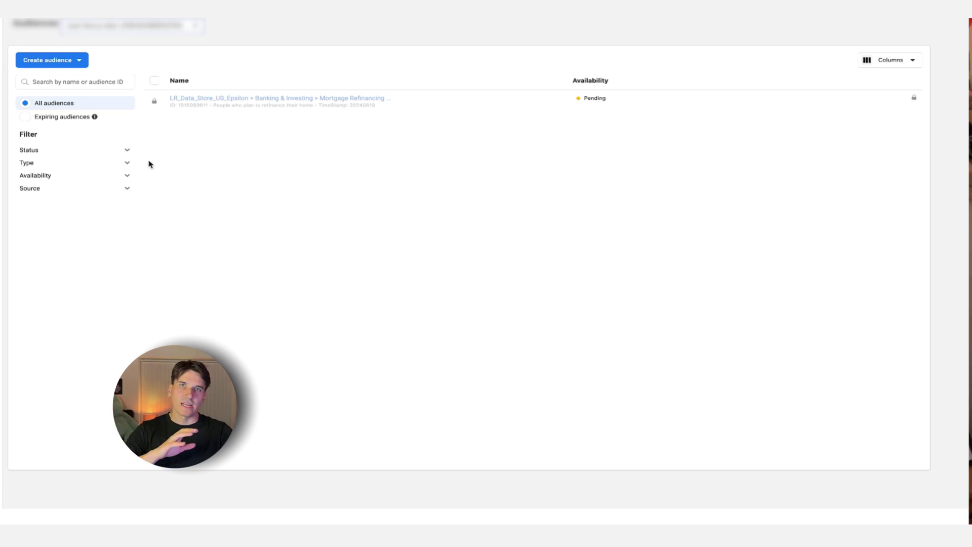
# Choose Custom audience from the Create audience menu.
pyautogui.click(50, 59)
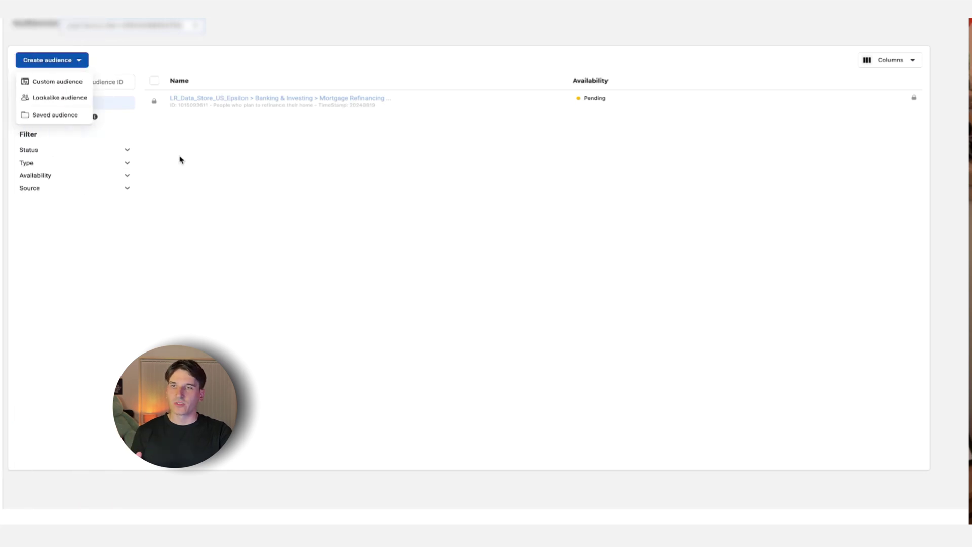
pyautogui.click(65, 82)
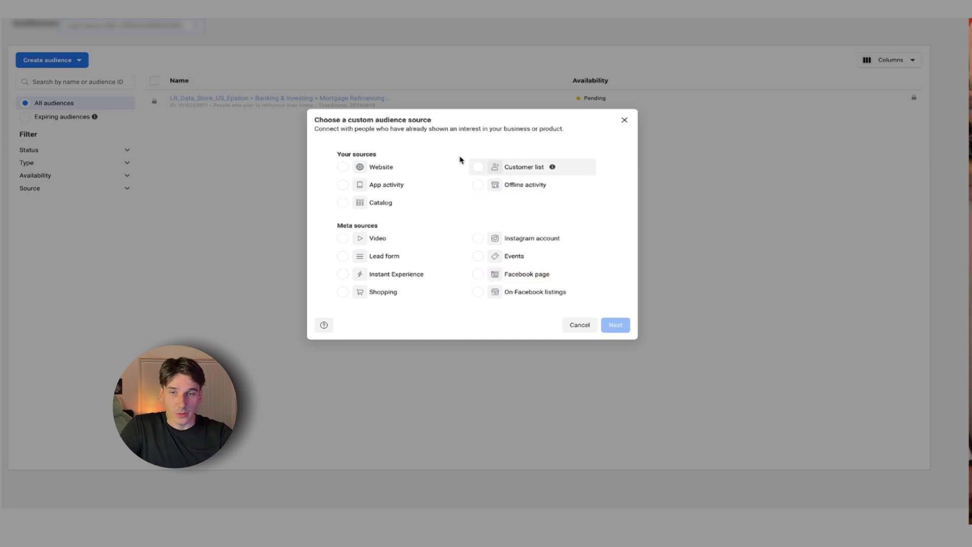
# Select Customer list as the custom audience source and continue to list preparation.
pyautogui.click(390, 167)
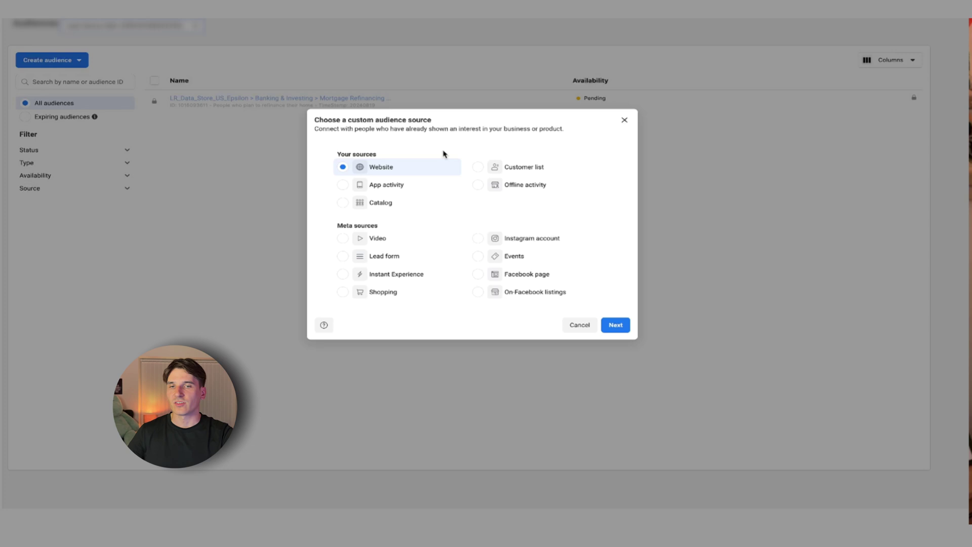
pyautogui.click(483, 171)
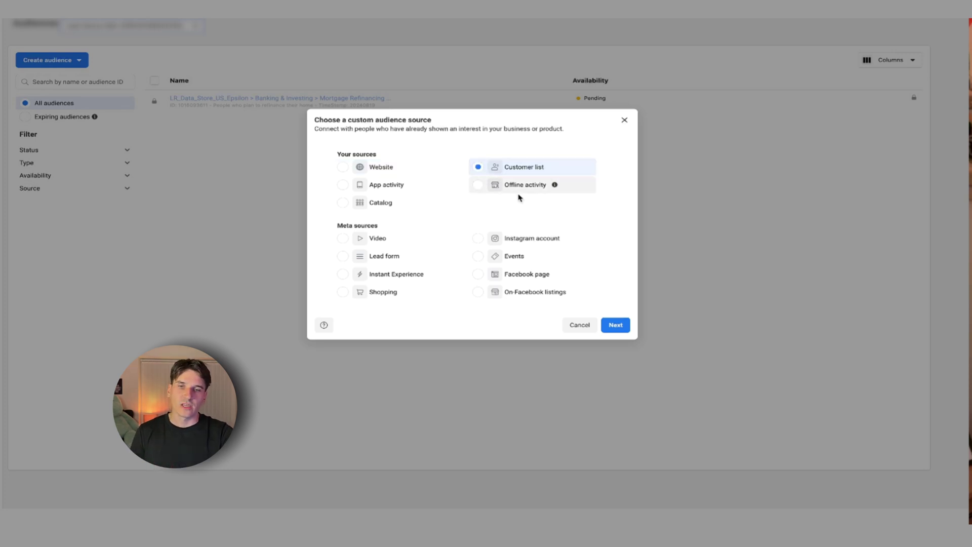
pyautogui.click(615, 324)
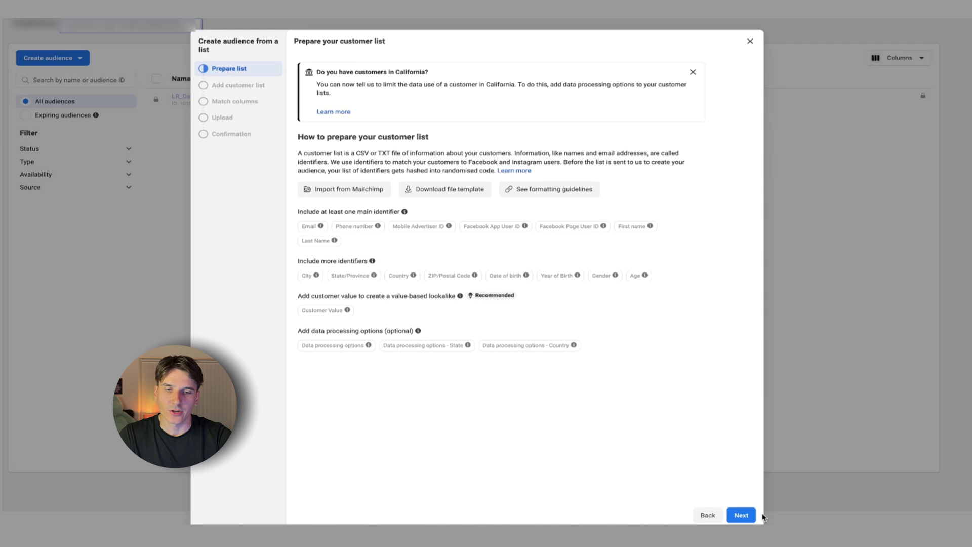
# Upload the 6.csv customer list and review its unmapped and mapped columns.
pyautogui.click(741, 515)
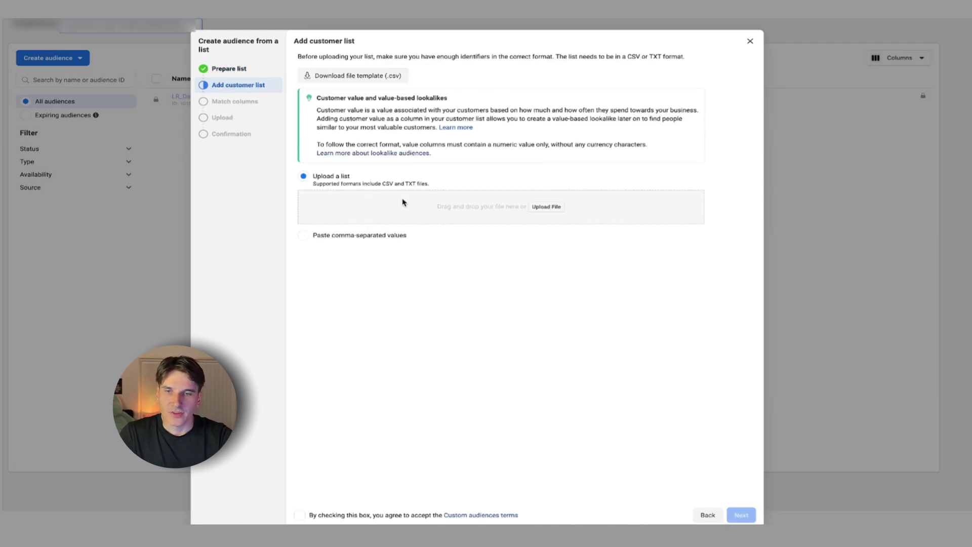
pyautogui.click(547, 206)
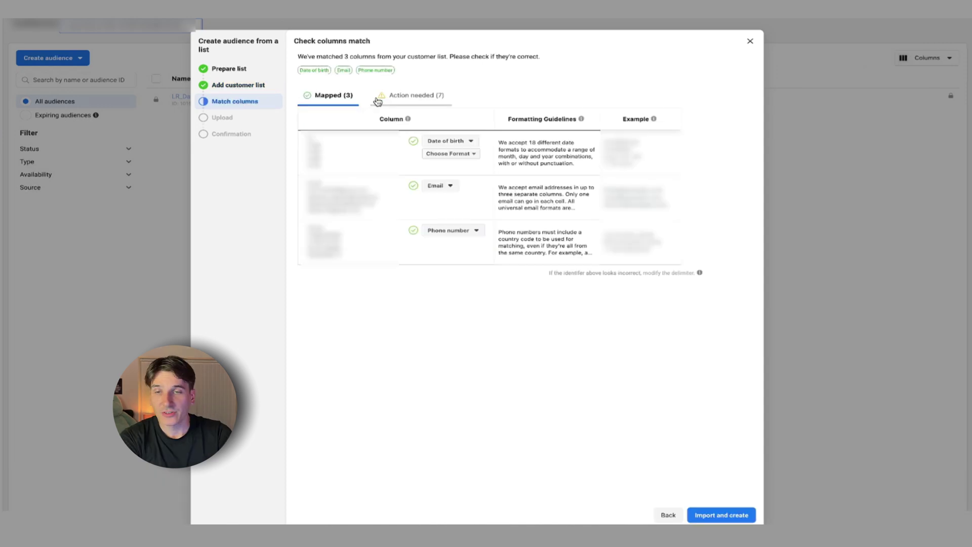
pyautogui.click(401, 100)
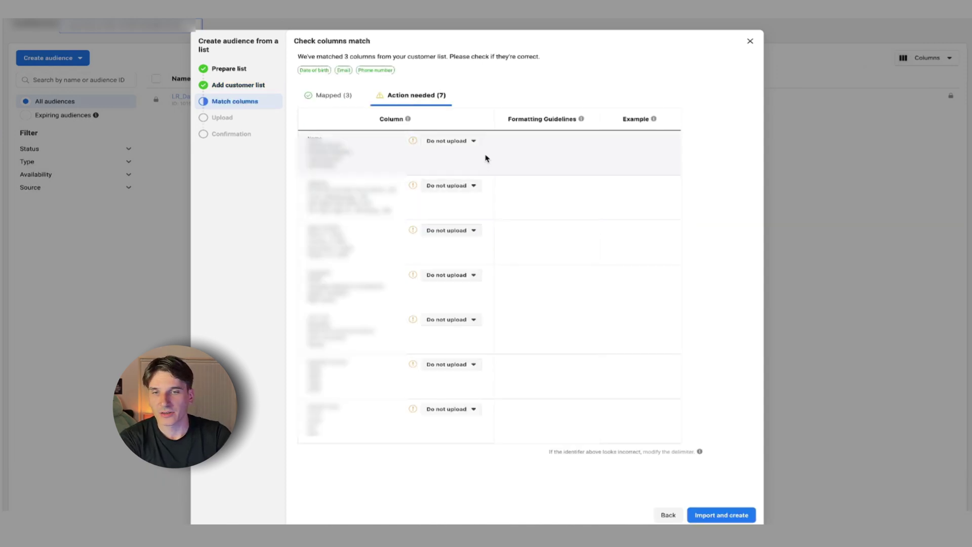
pyautogui.click(473, 141)
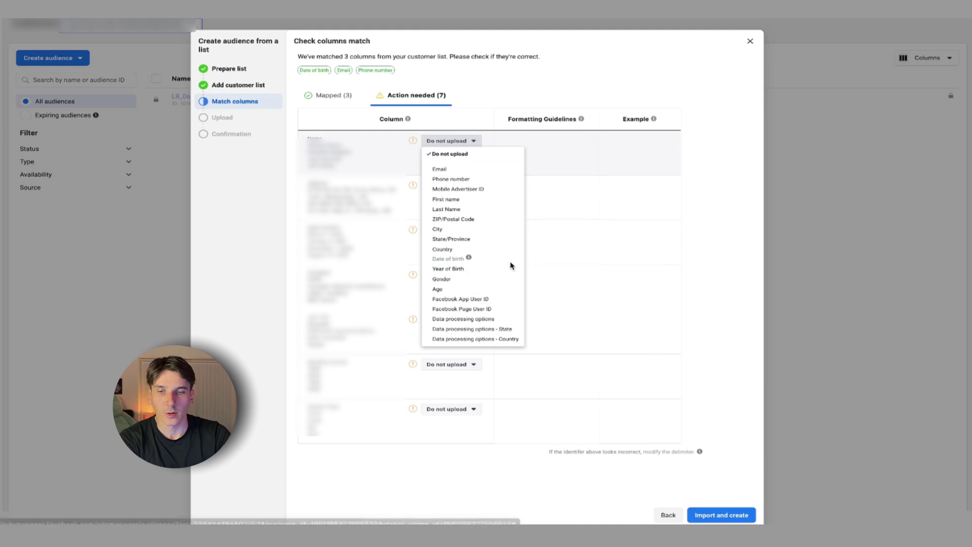
pyautogui.click(348, 98)
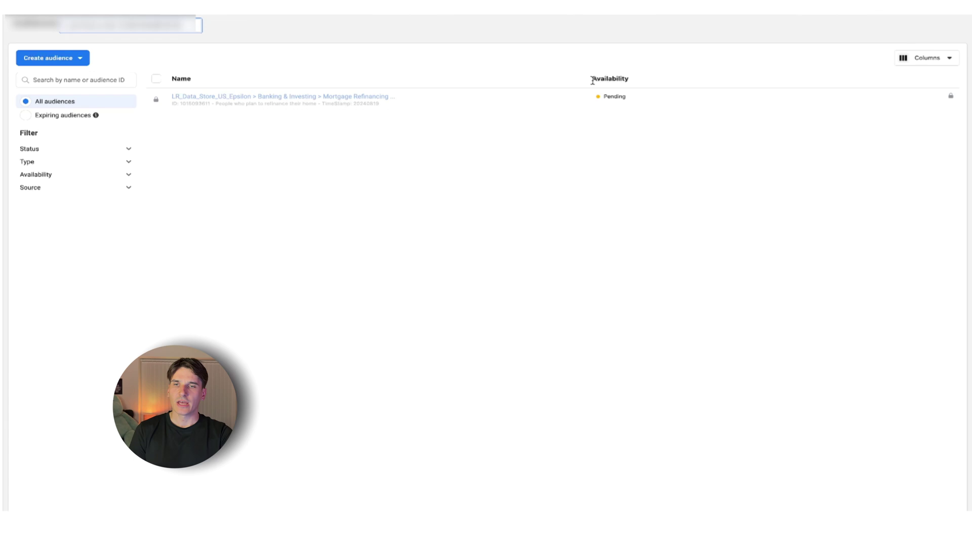
# Choose Custom audience from the Create audience menu again.
pyautogui.moveTo(592, 80); pyautogui.dragTo(646, 81)
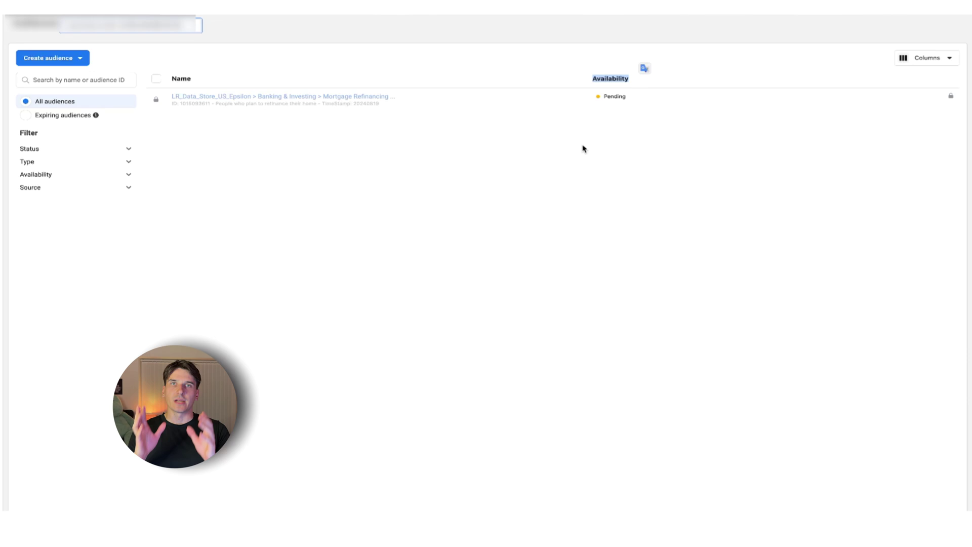
pyautogui.click(71, 58)
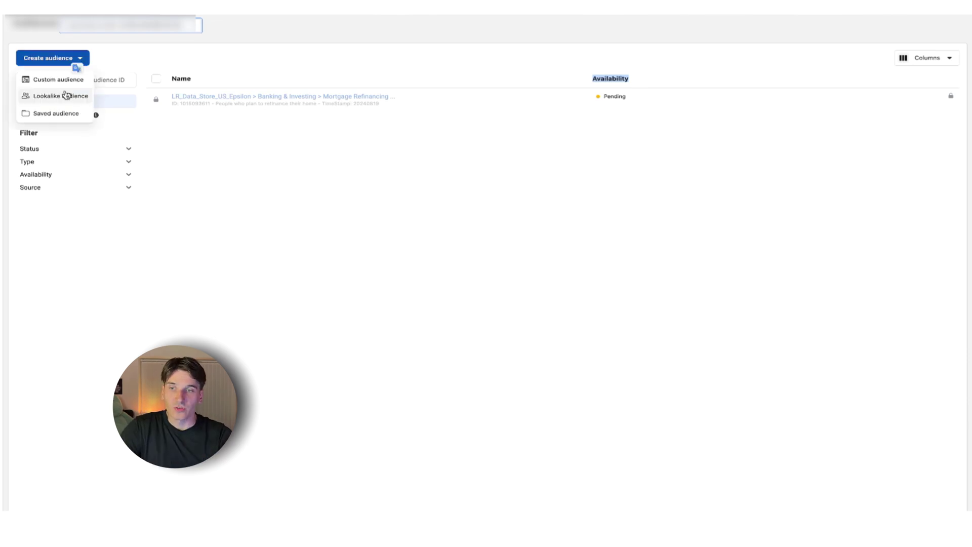
pyautogui.moveTo(65, 96)
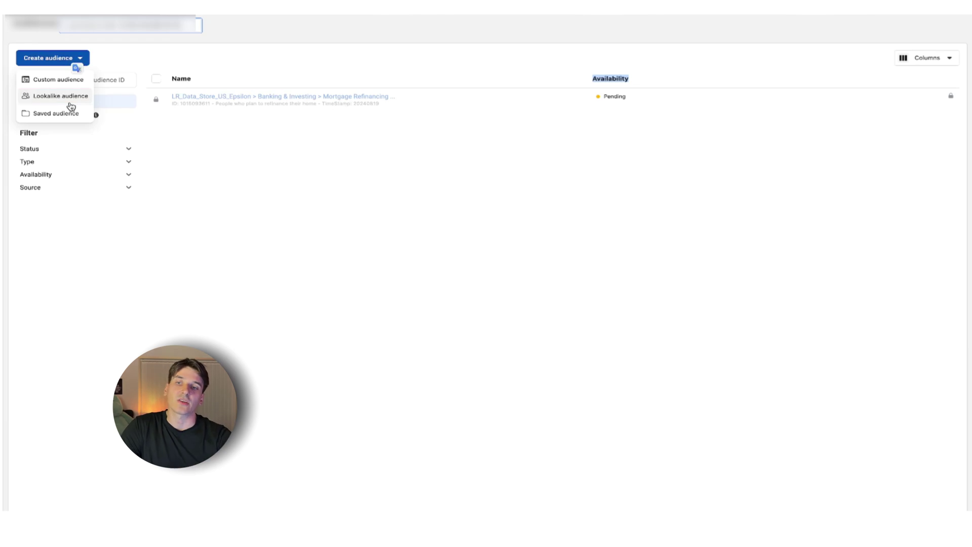
pyautogui.click(54, 79)
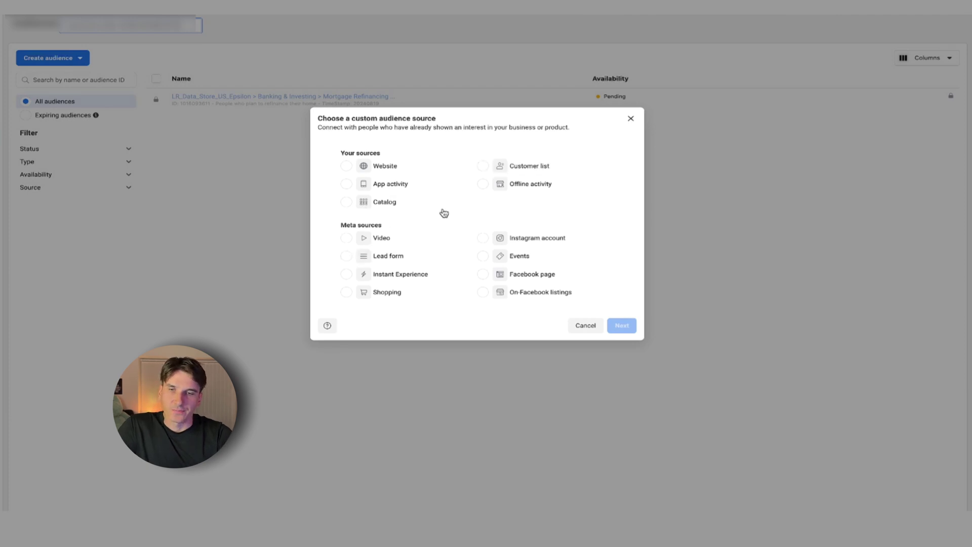
# Set up a Video audience of people who viewed at least 95%, with 90-day retention.
pyautogui.click(445, 237)
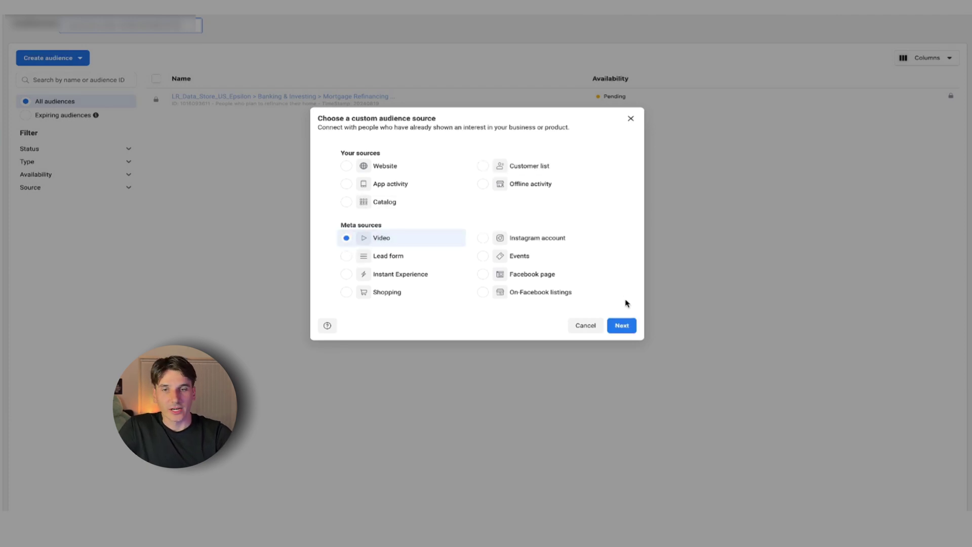
pyautogui.click(622, 325)
pyautogui.click(362, 175)
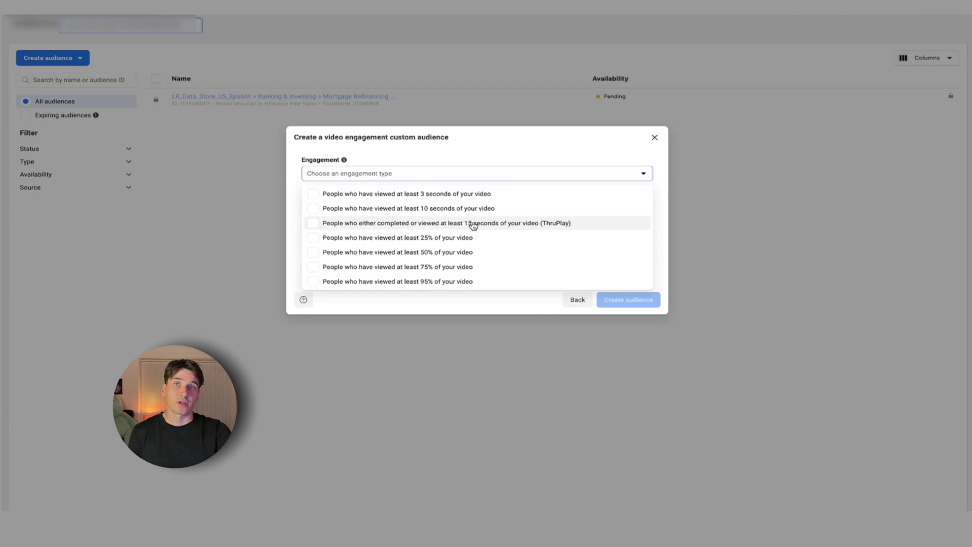
pyautogui.click(456, 282)
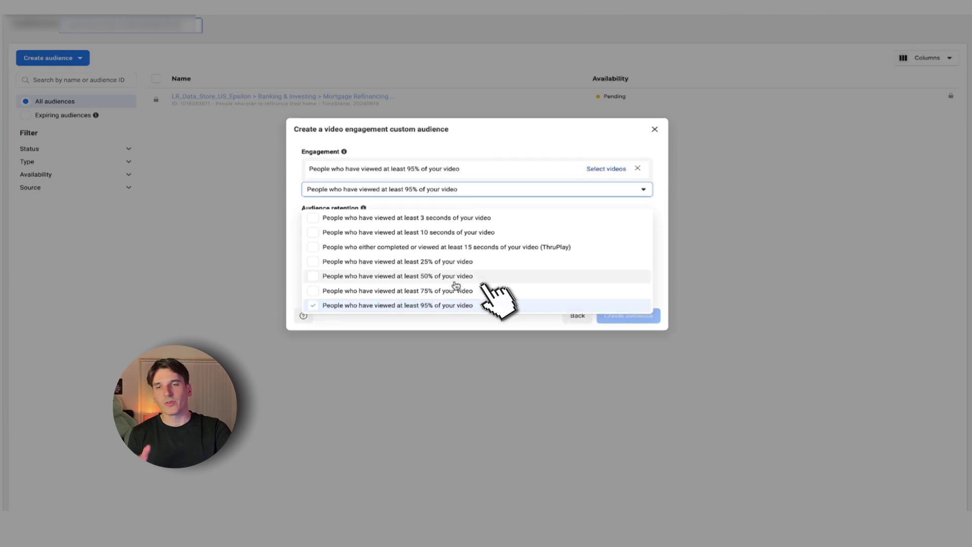
pyautogui.click(490, 136)
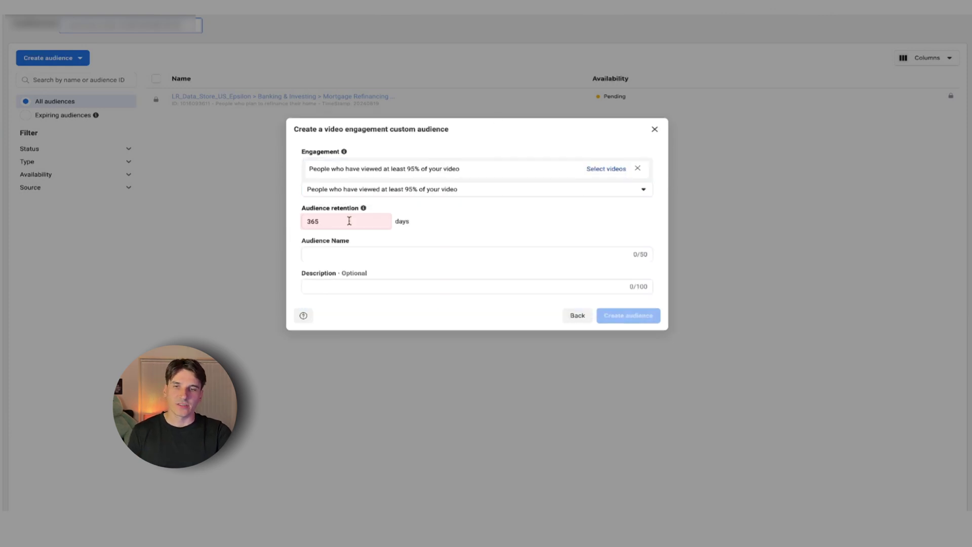
pyautogui.moveTo(362, 221); pyautogui.dragTo(281, 221)
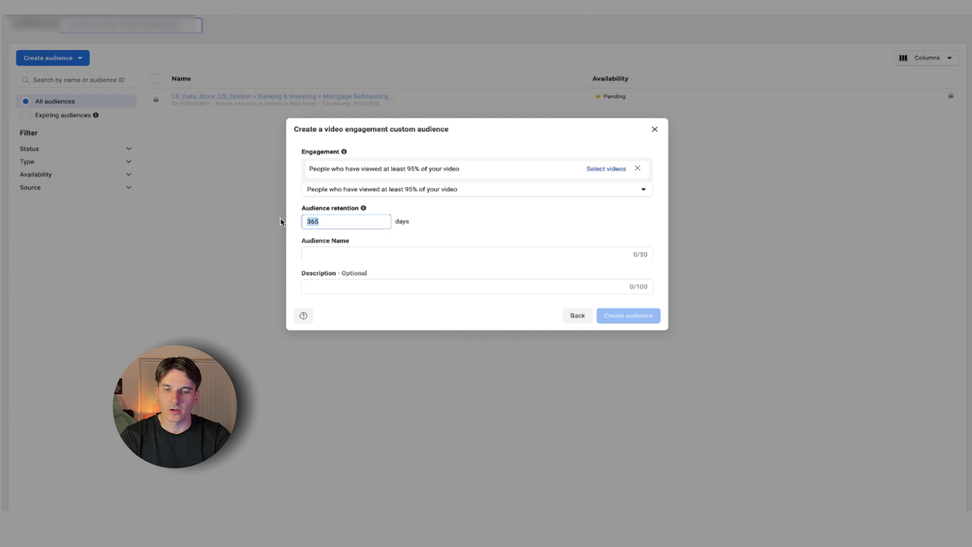
pyautogui.write('90')
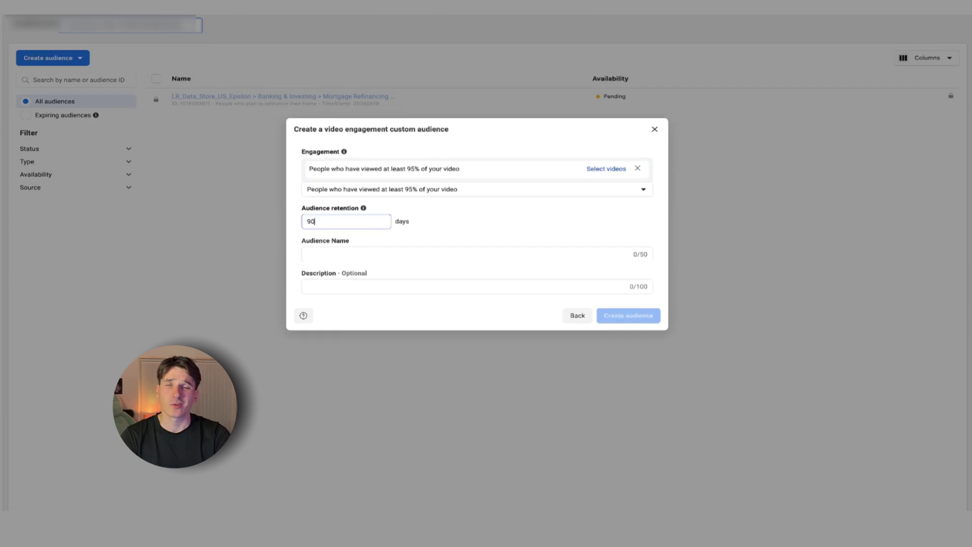
# Name the audience '95% viewed vid', choose its video, and create it.
pyautogui.click(404, 253)
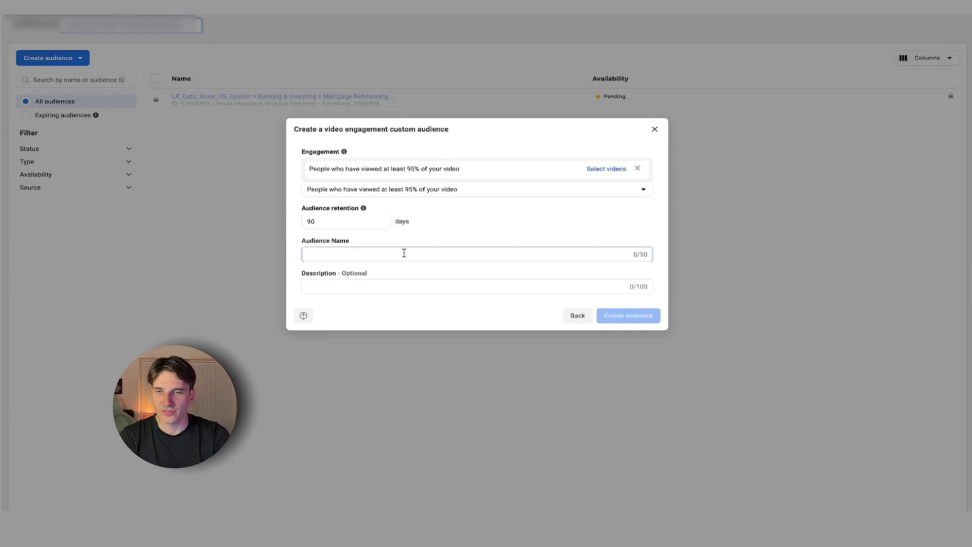
pyautogui.write('95% viewed vid')
pyautogui.moveTo(328, 171); pyautogui.dragTo(382, 170)
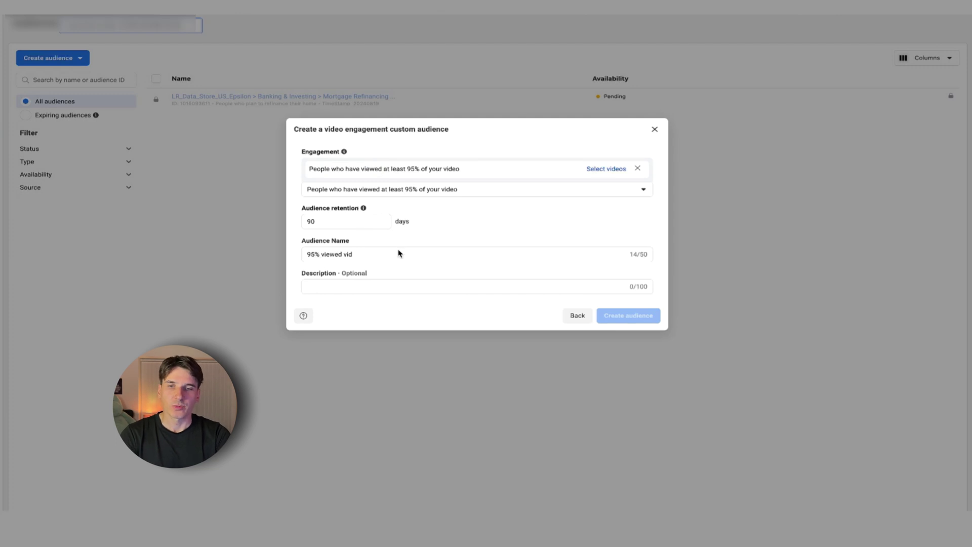
pyautogui.tripleClick(381, 259)
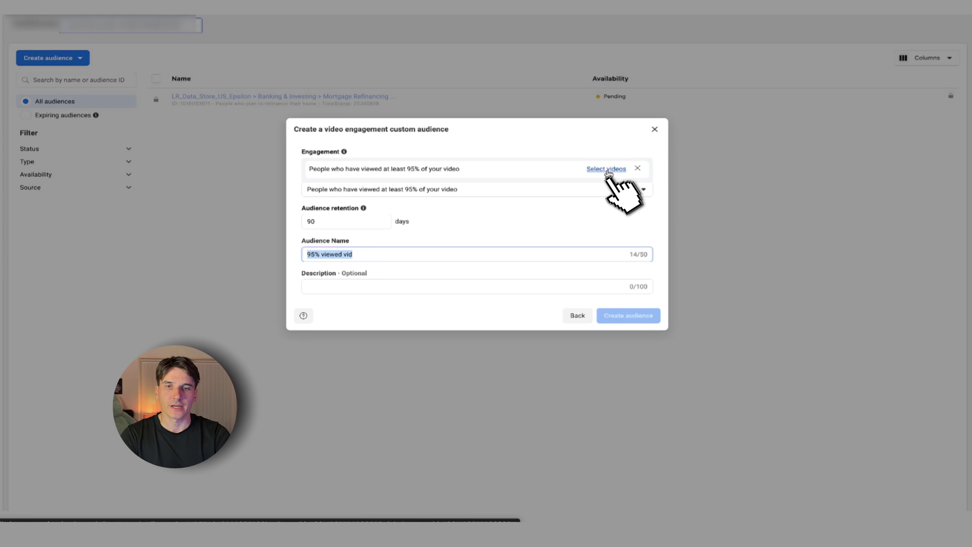
pyautogui.click(608, 170)
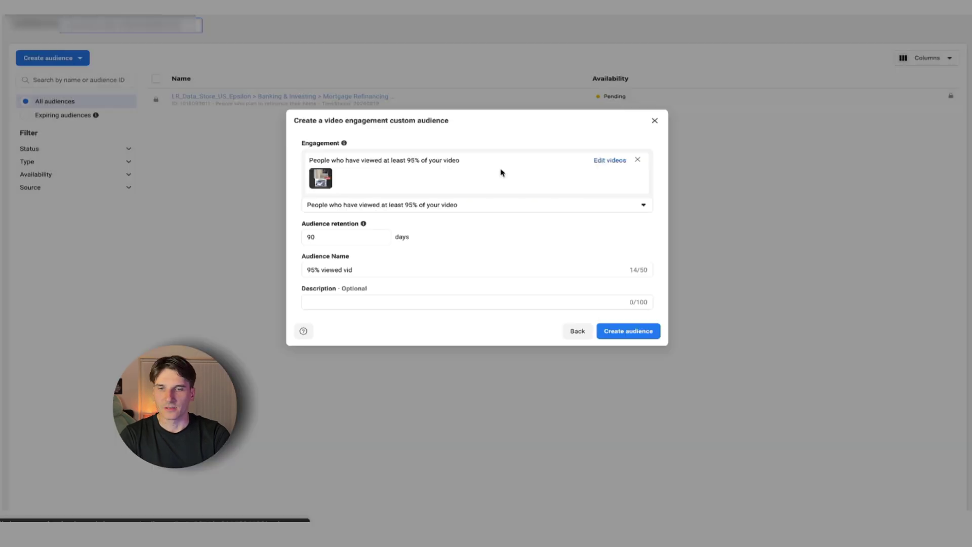
pyautogui.click(384, 302)
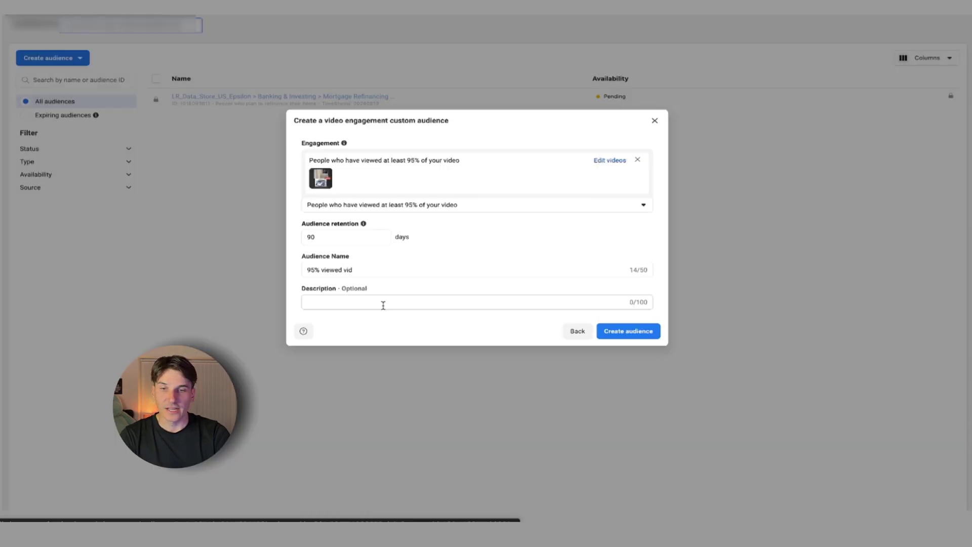
pyautogui.click(629, 331)
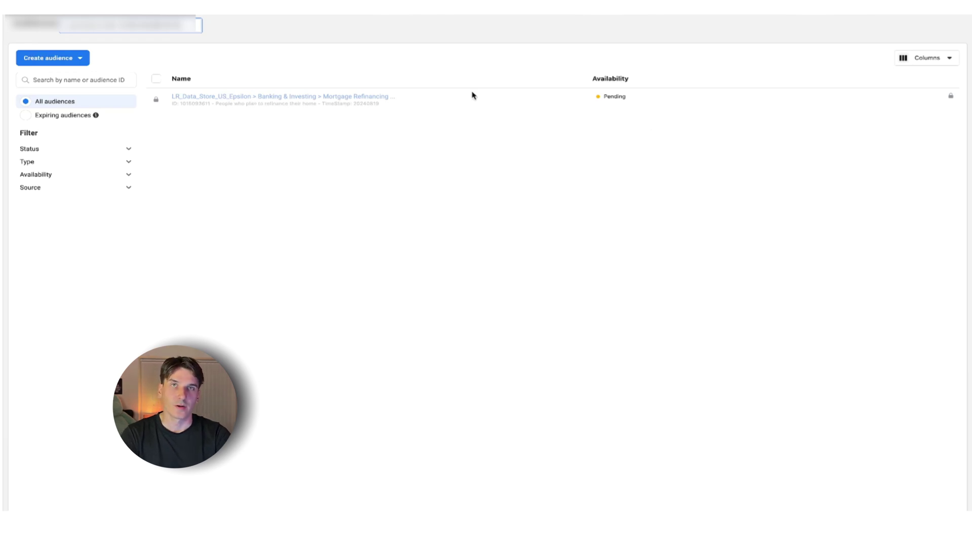
# Open a Lead form custom audience, review its Events options, and close it without saving.
pyautogui.click(70, 62)
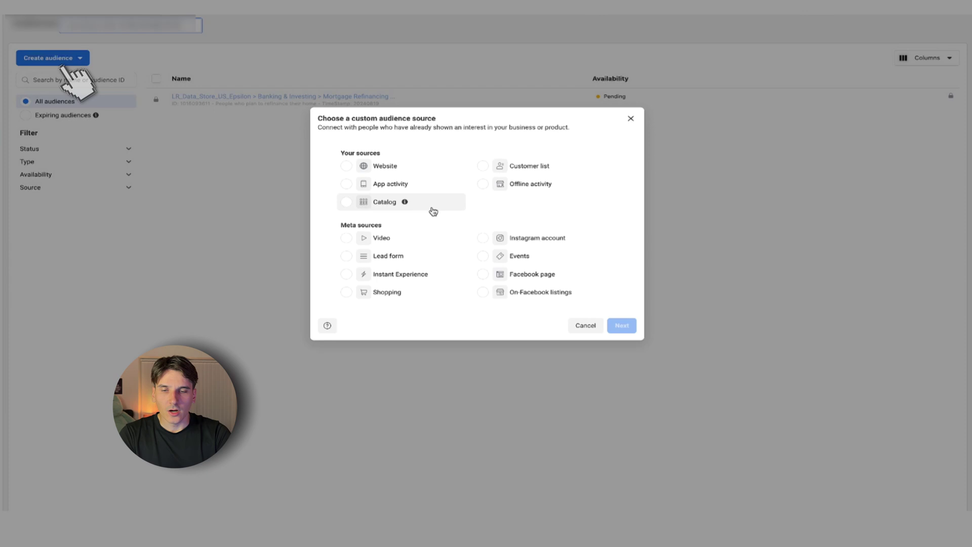
pyautogui.click(426, 262)
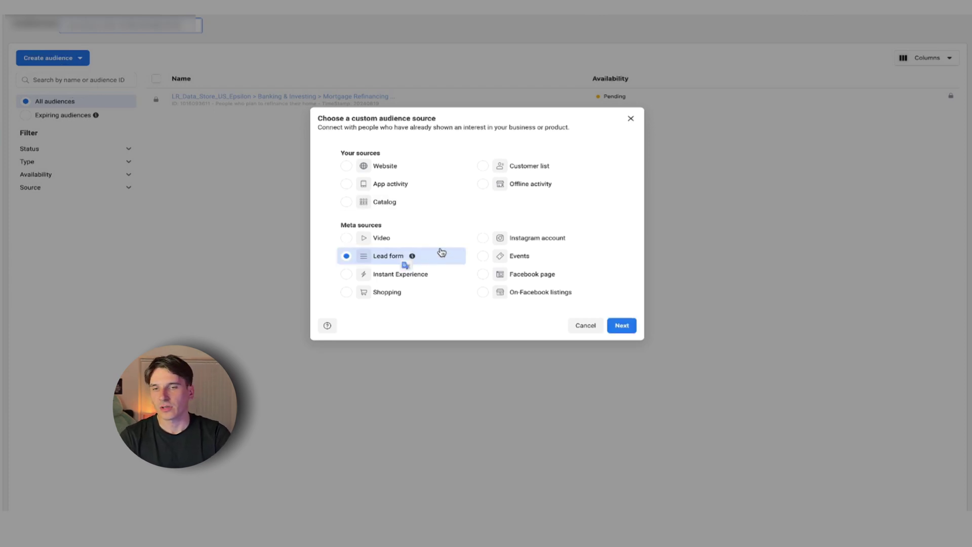
pyautogui.click(623, 327)
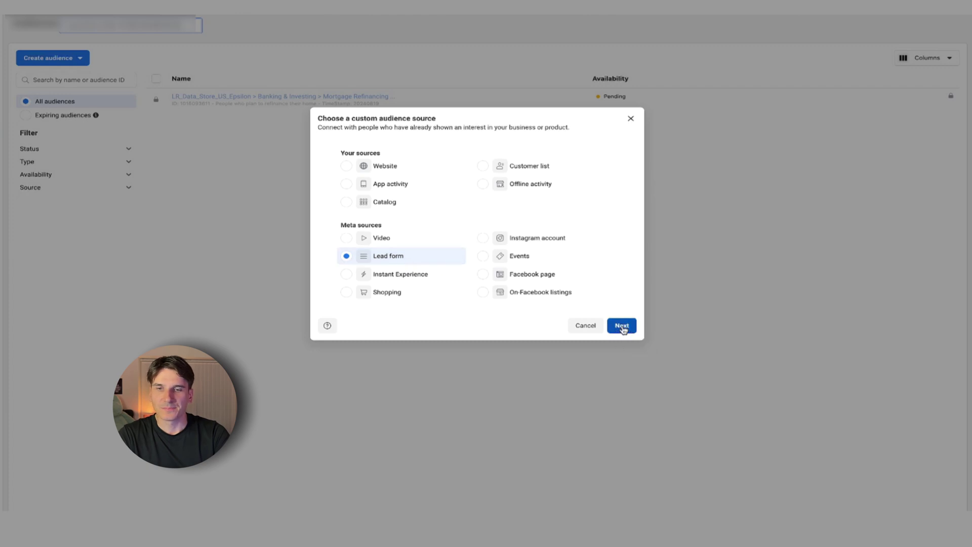
pyautogui.click(434, 147)
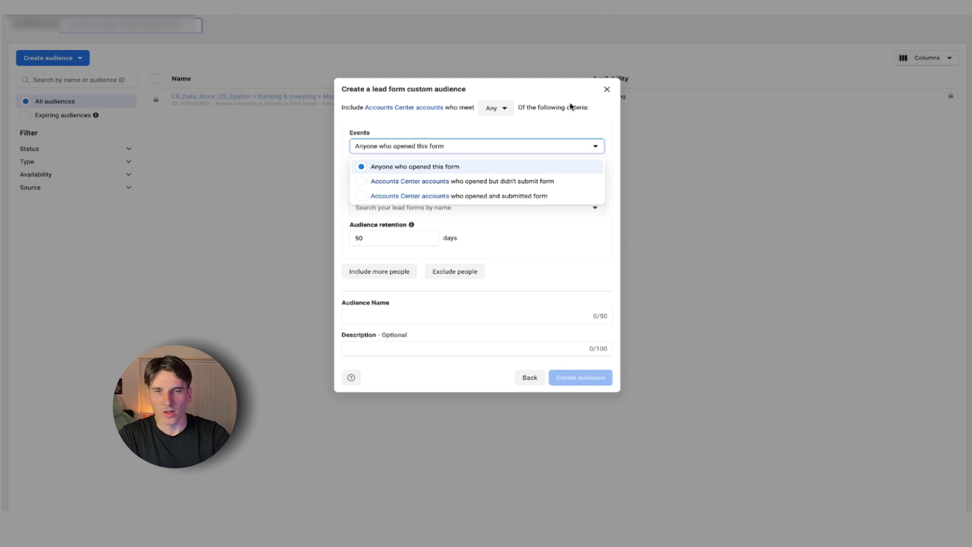
pyautogui.click(609, 101)
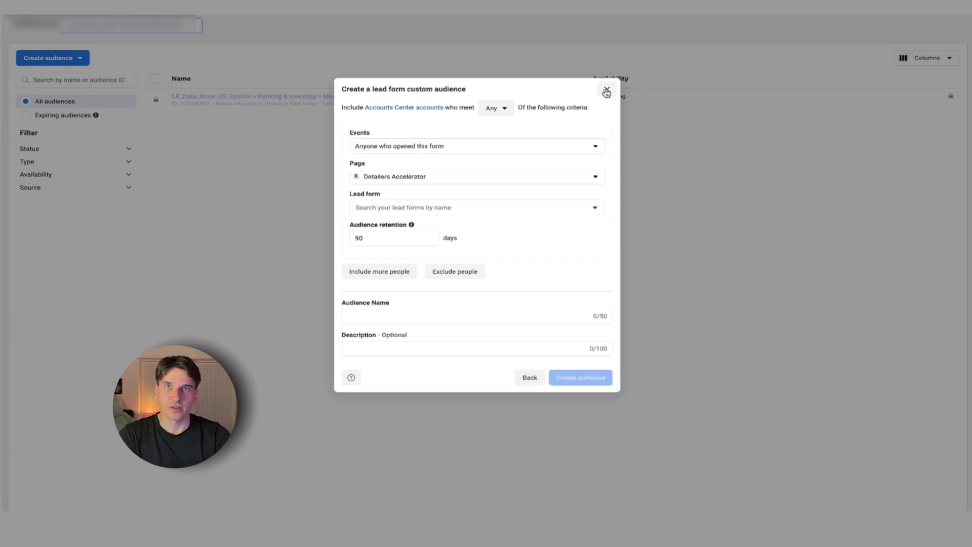
pyautogui.click(606, 92)
pyautogui.click(53, 58)
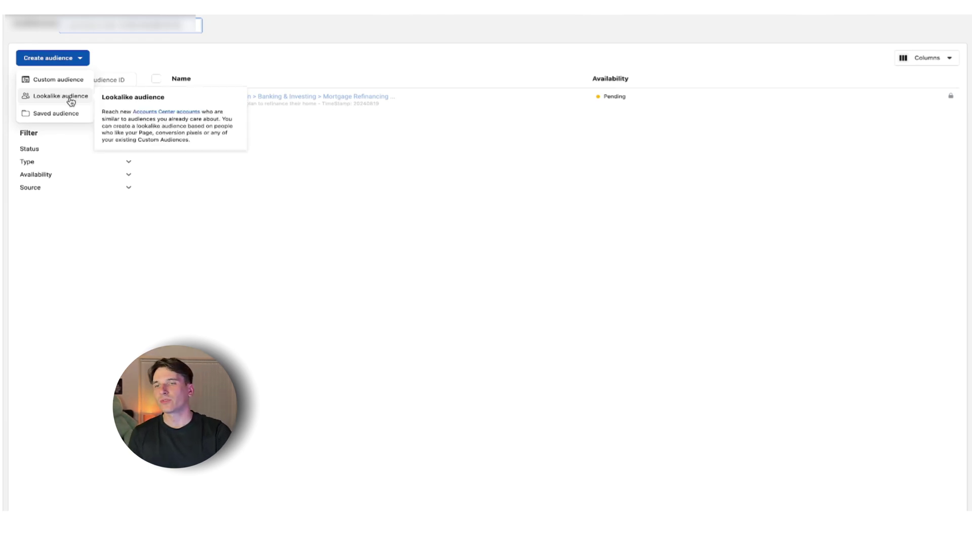
# Start a Lookalike audience targeting United States and set its size to 1%.
pyautogui.click(64, 96)
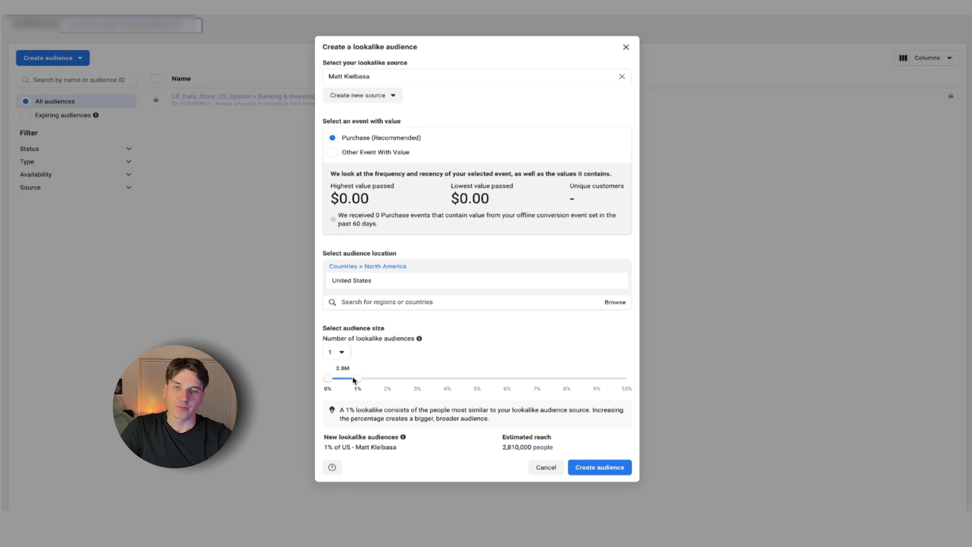
pyautogui.moveTo(356, 381)
pyautogui.mouseDown()
pyautogui.moveTo(508, 378)
pyautogui.moveTo(362, 388)
pyautogui.mouseUp()
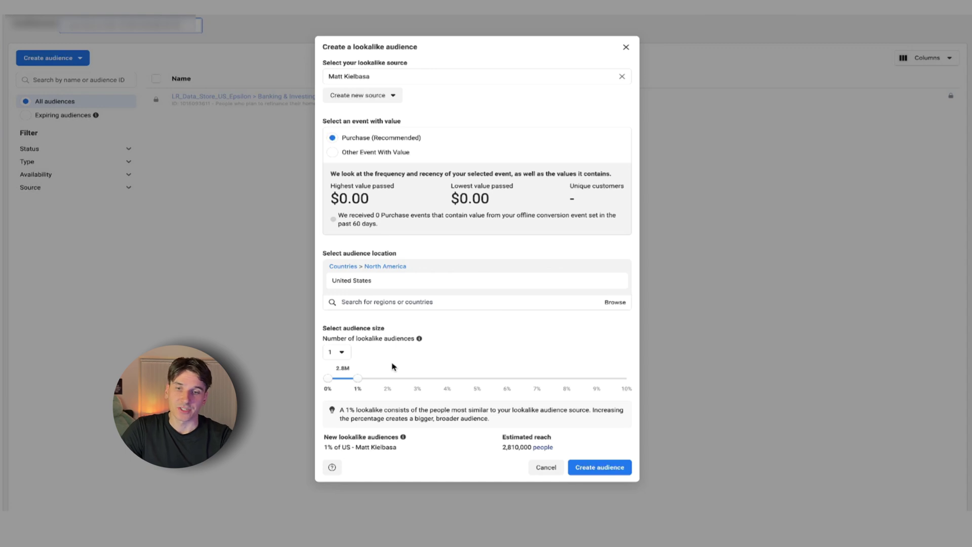
# Create three lookalike audiences sized 1%, 1–3% and 3–7%.
pyautogui.click(340, 352)
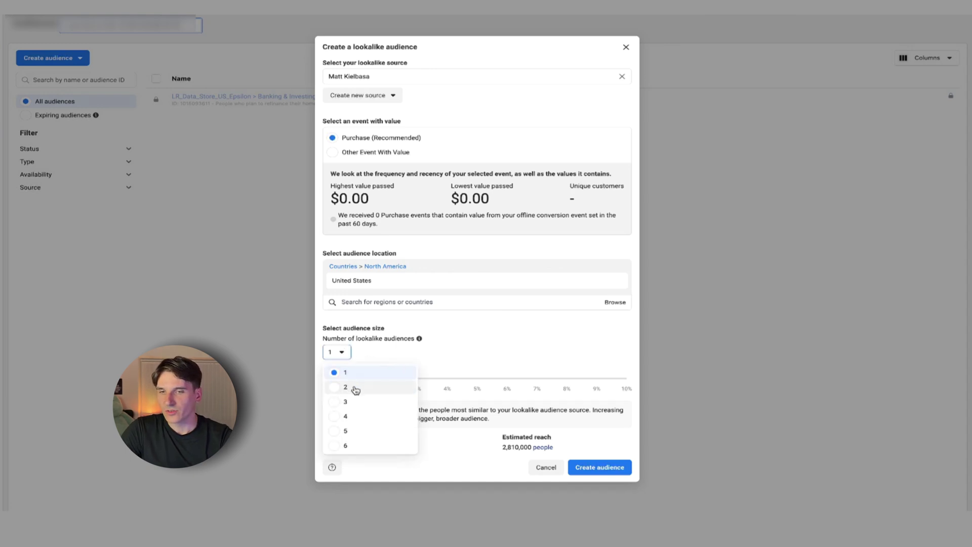
pyautogui.click(357, 401)
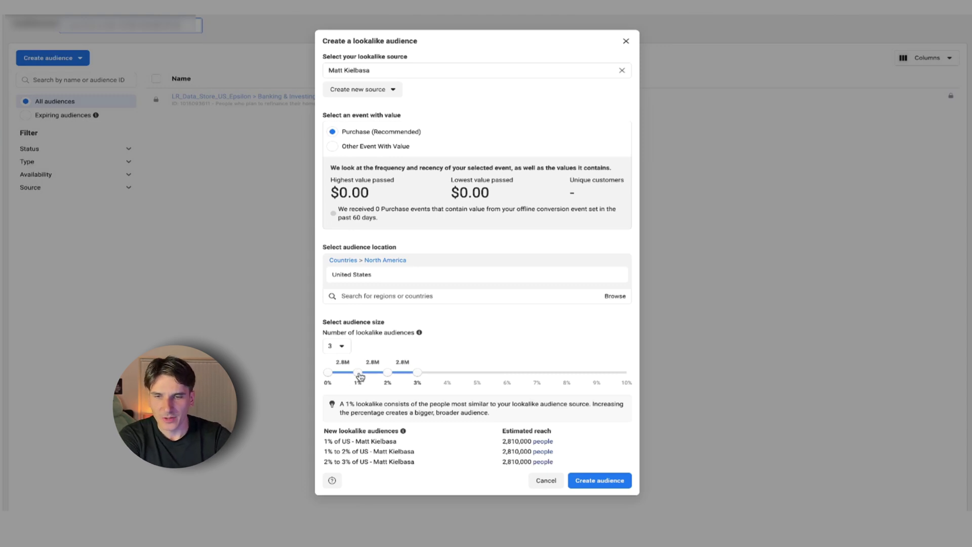
pyautogui.moveTo(360, 375); pyautogui.dragTo(460, 390)
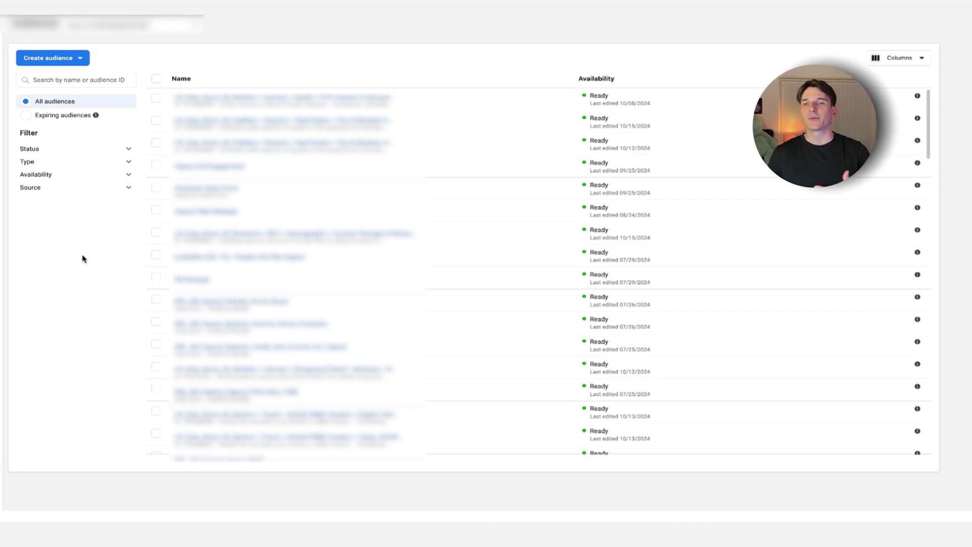
# Start a new custom audience from the Create audience menu.
pyautogui.scroll(-15, 359, 270)
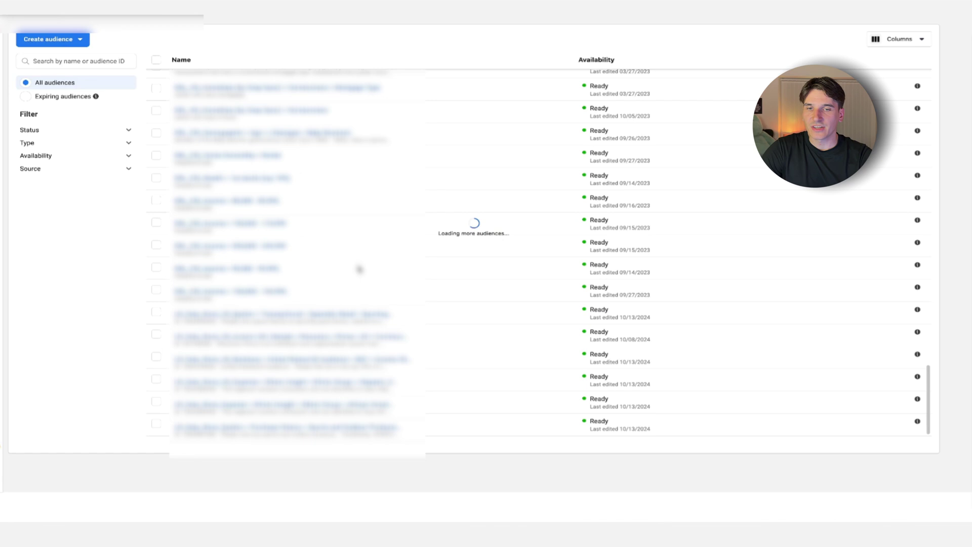
pyautogui.scroll(15, 359, 269)
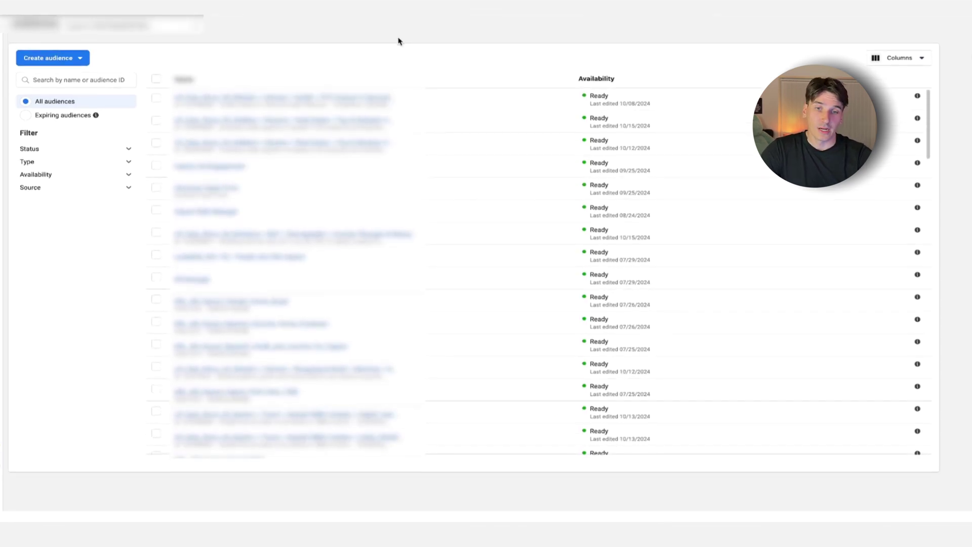
pyautogui.click(80, 59)
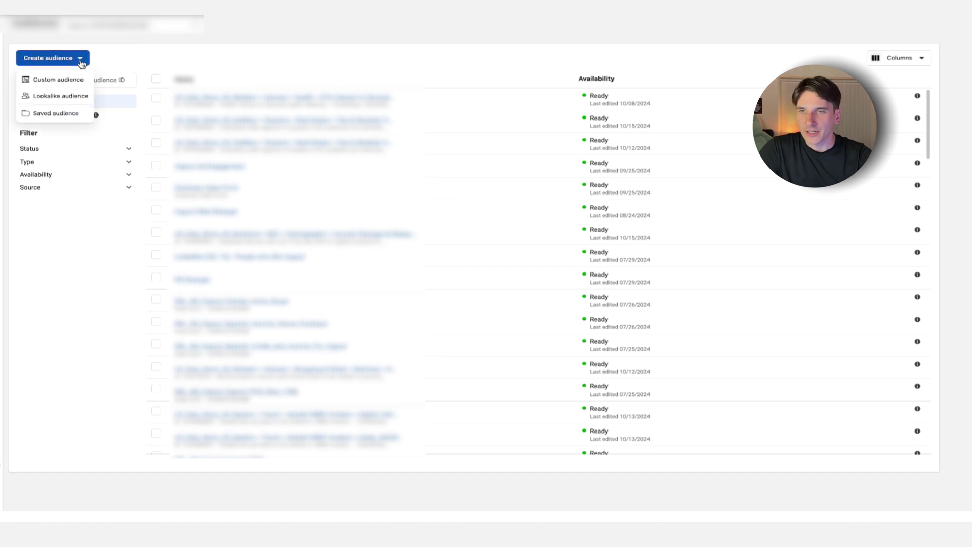
pyautogui.click(66, 80)
# Use Website as the source and target SubmitApplication events with 60-day retention.
pyautogui.click(377, 166)
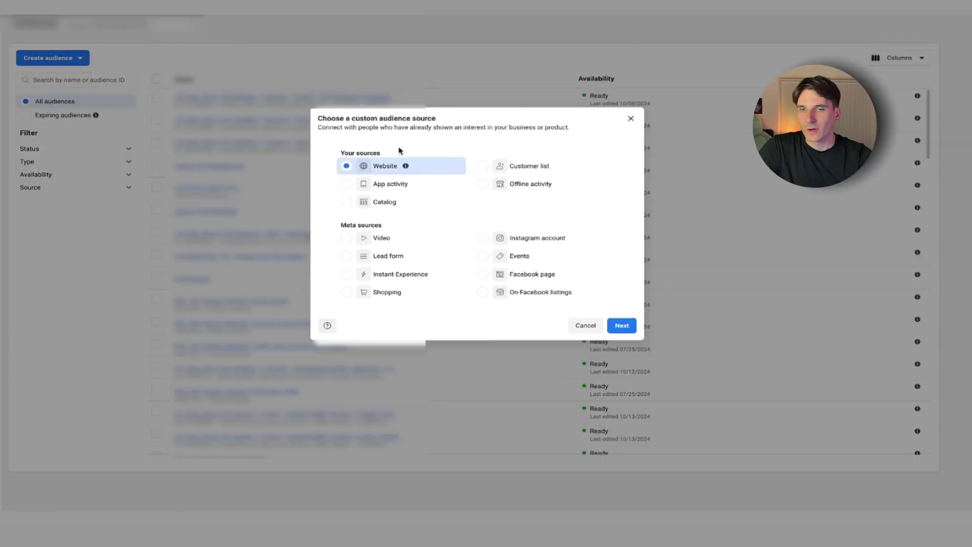
pyautogui.click(622, 325)
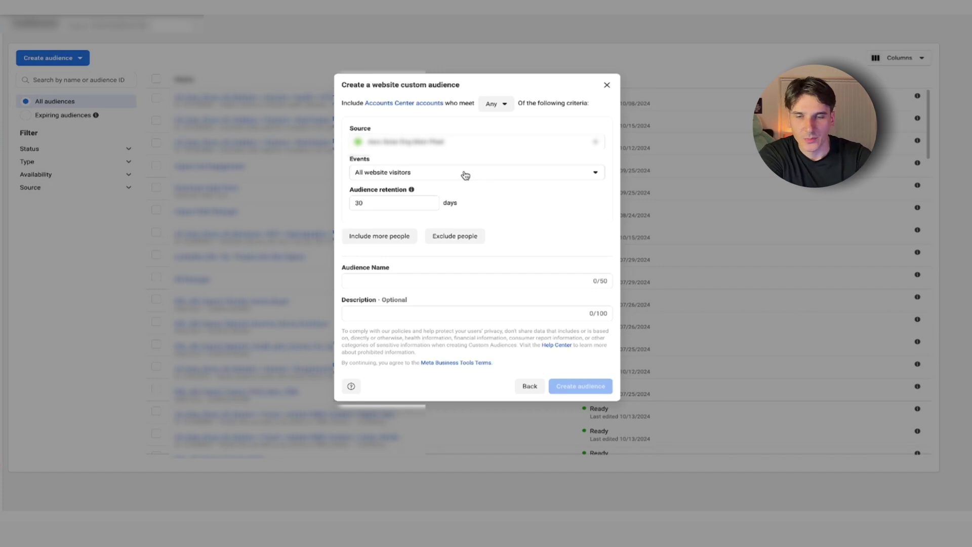
pyautogui.click(526, 174)
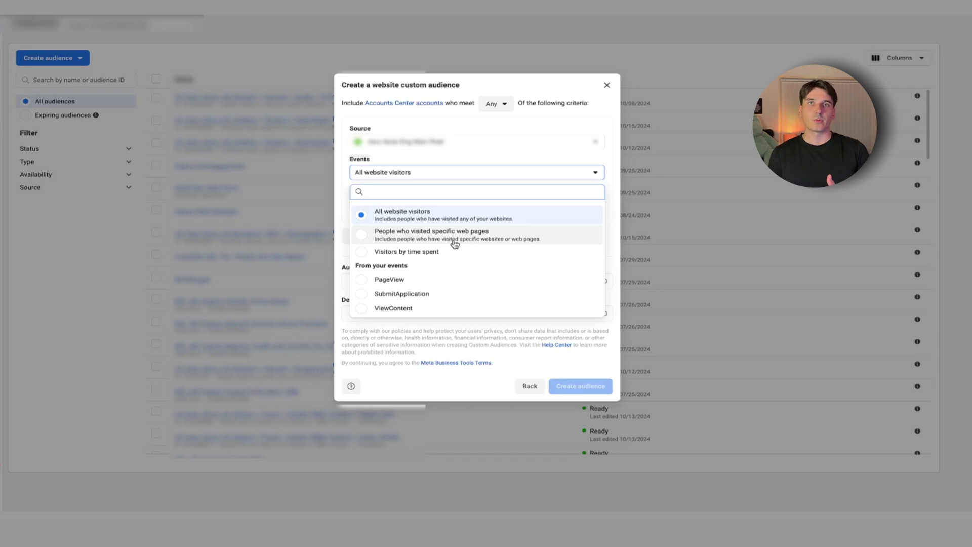
pyautogui.click(423, 294)
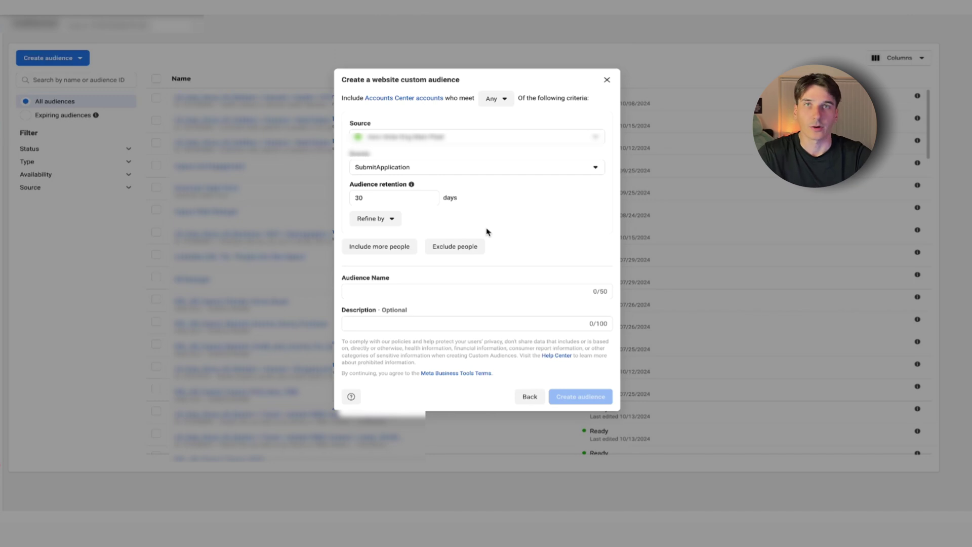
pyautogui.doubleClick(405, 200)
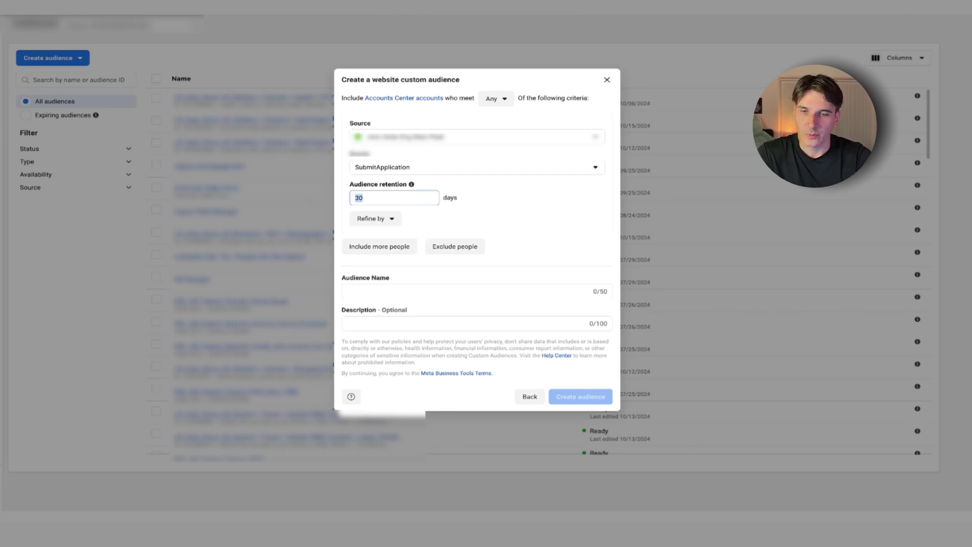
pyautogui.write('60')
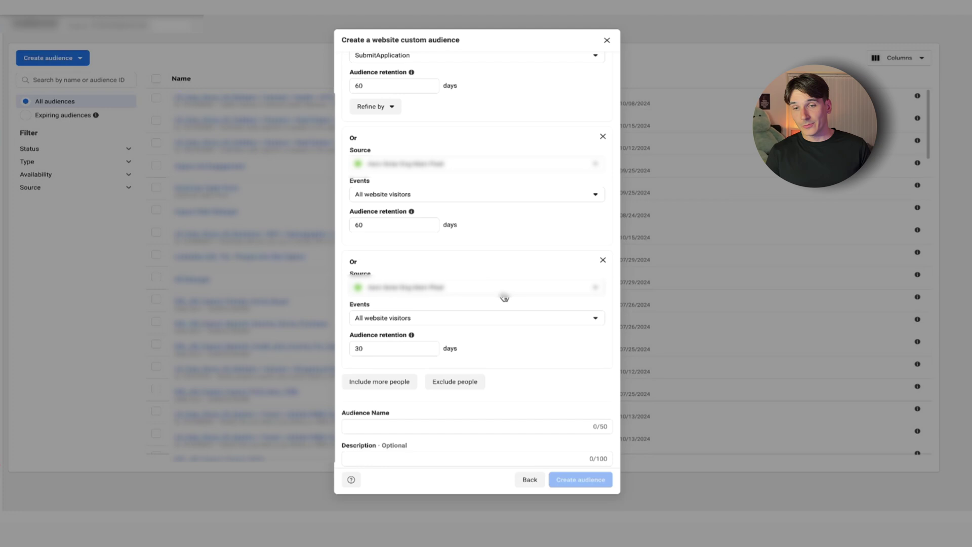
# Set the third rule to ViewContent over 60 days, then close the audience without creating it.
pyautogui.click(496, 318)
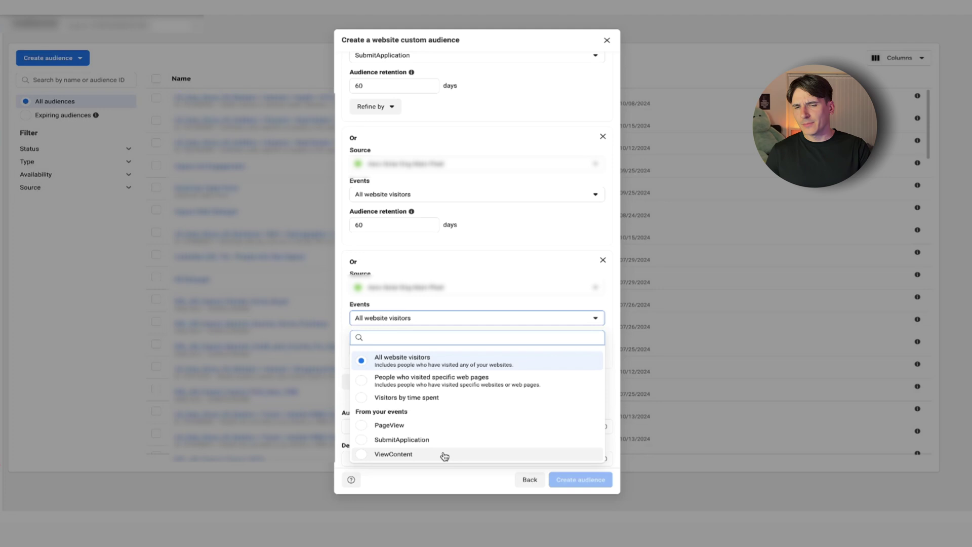
pyautogui.click(421, 455)
pyautogui.doubleClick(417, 349)
pyautogui.write('60')
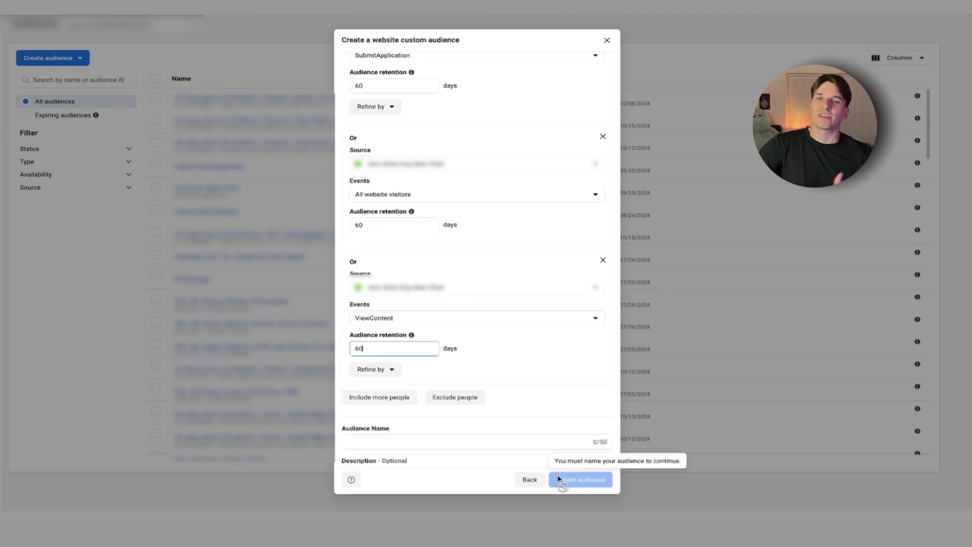
pyautogui.click(607, 40)
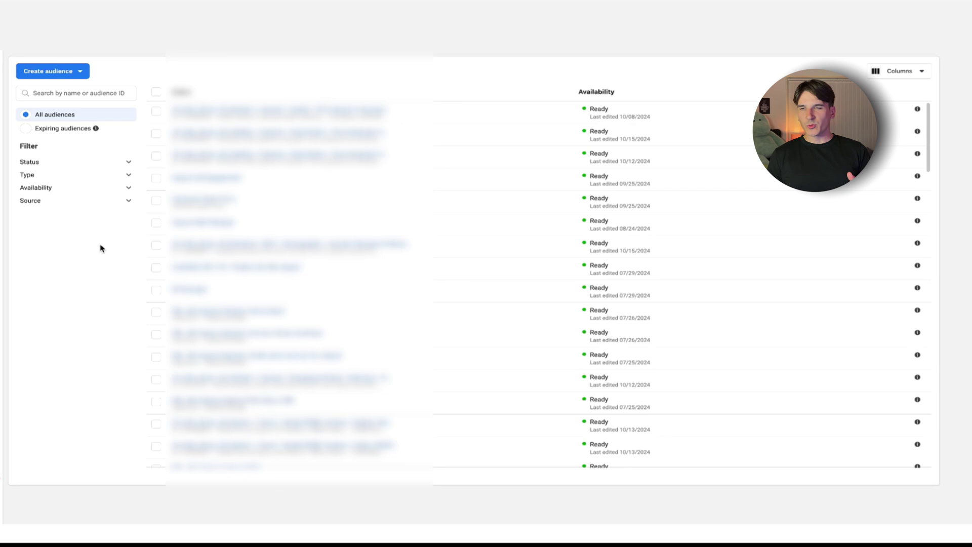
# Choose Custom audience from the Create audience menu to begin another audience.
pyautogui.click(73, 72)
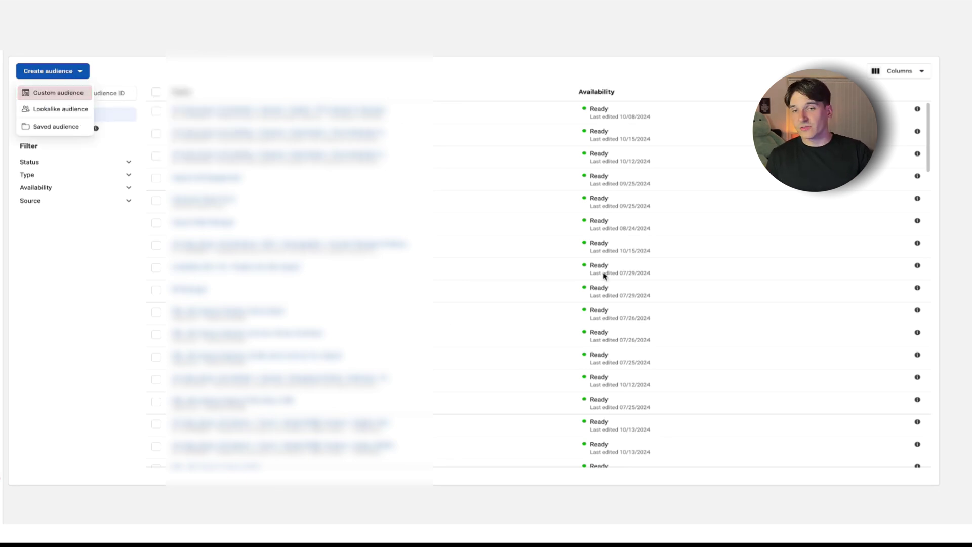
pyautogui.click(67, 95)
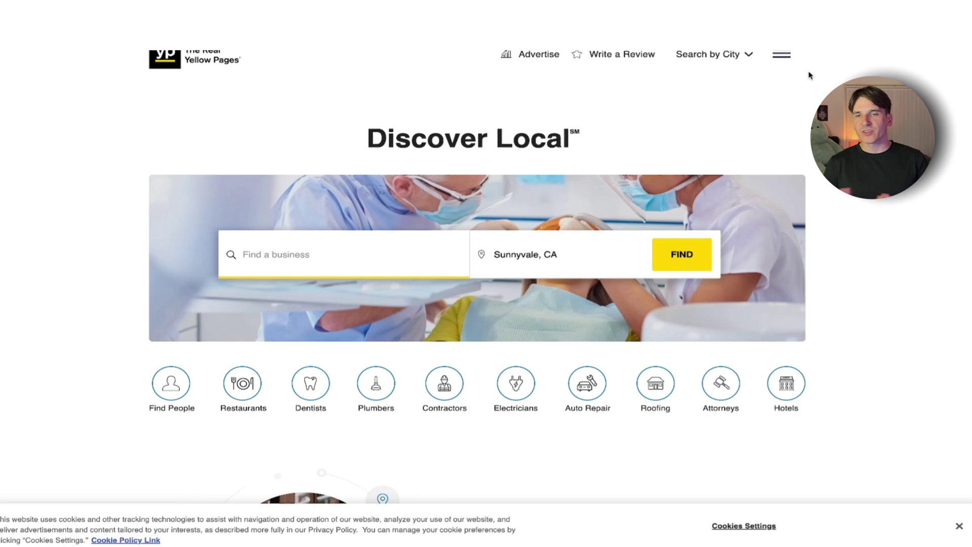
# Search The Real Yellow Pages for 'roofers' in Sunnyvale, CA and scroll through the listings.
pyautogui.click(322, 260)
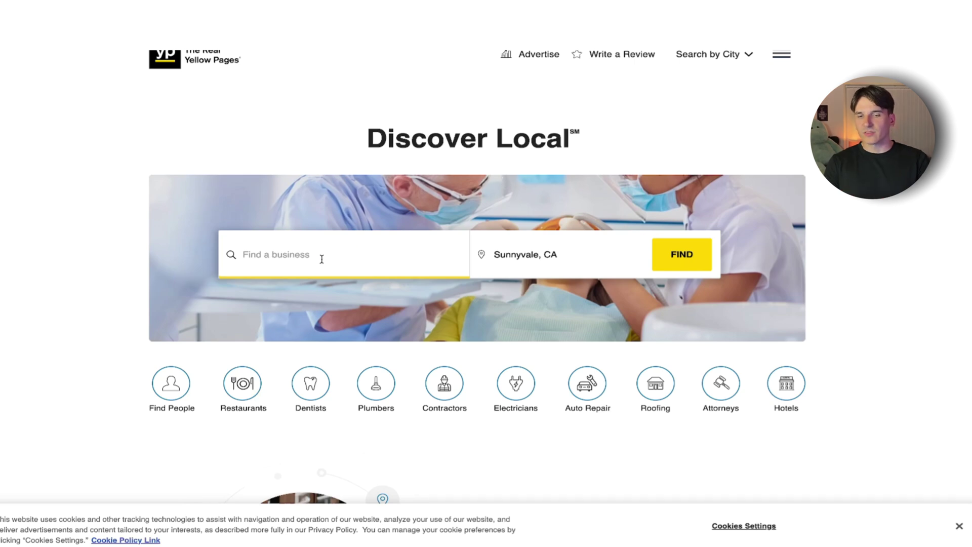
pyautogui.write('roofers')
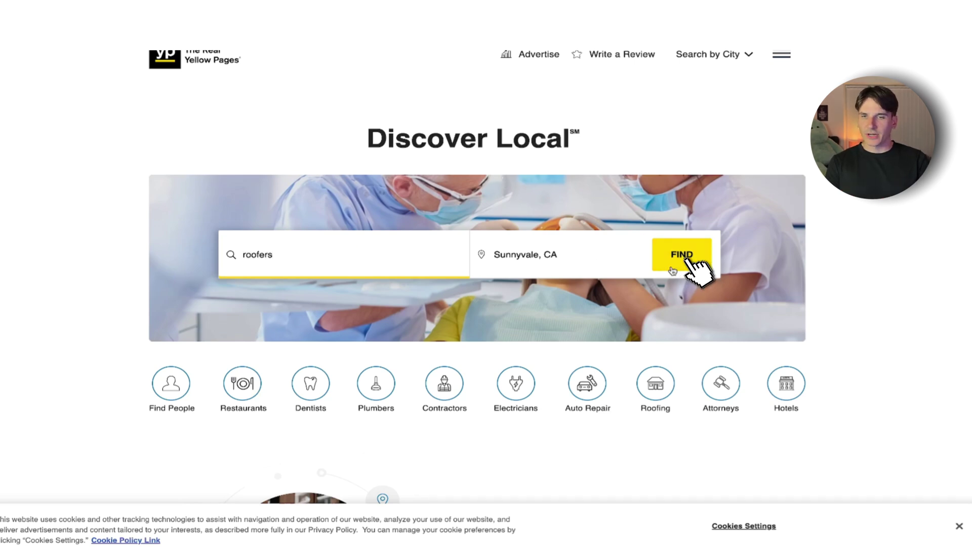
pyautogui.click(694, 264)
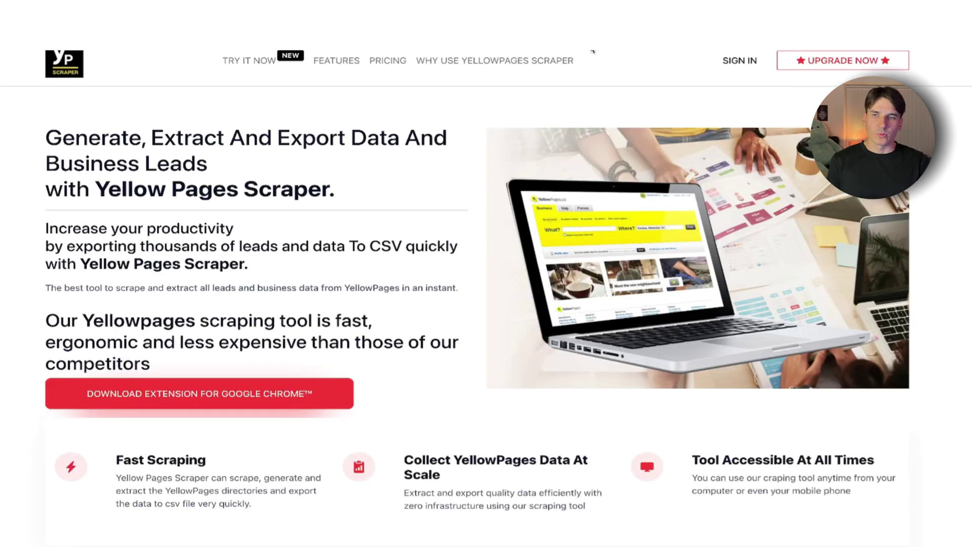
pyautogui.scroll(-7, 550, 139)
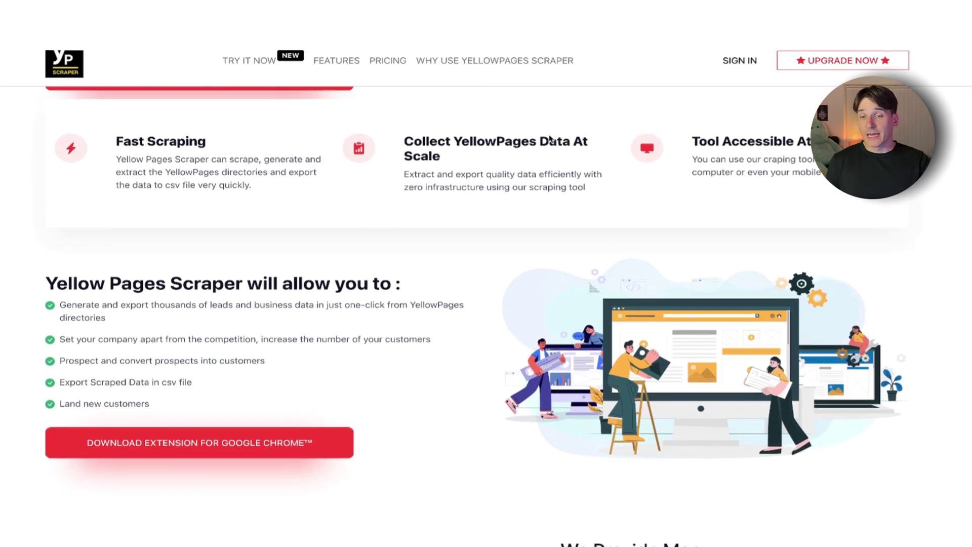
pyautogui.scroll(-5, 550, 140)
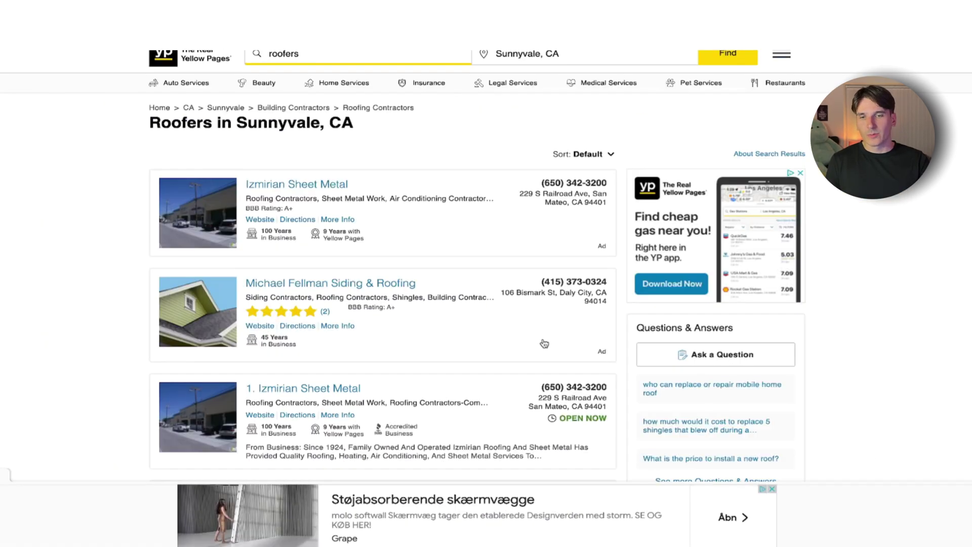
pyautogui.scroll(-2, 544, 344)
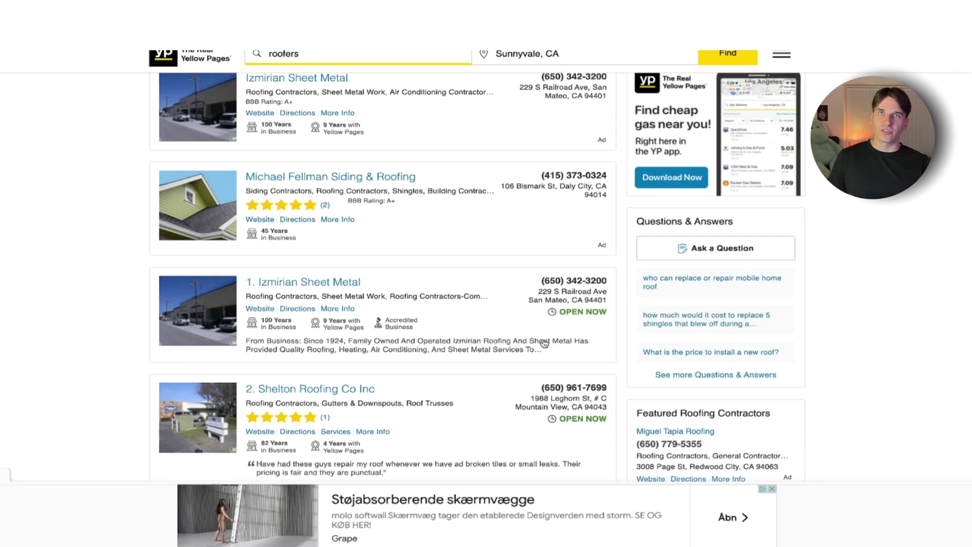